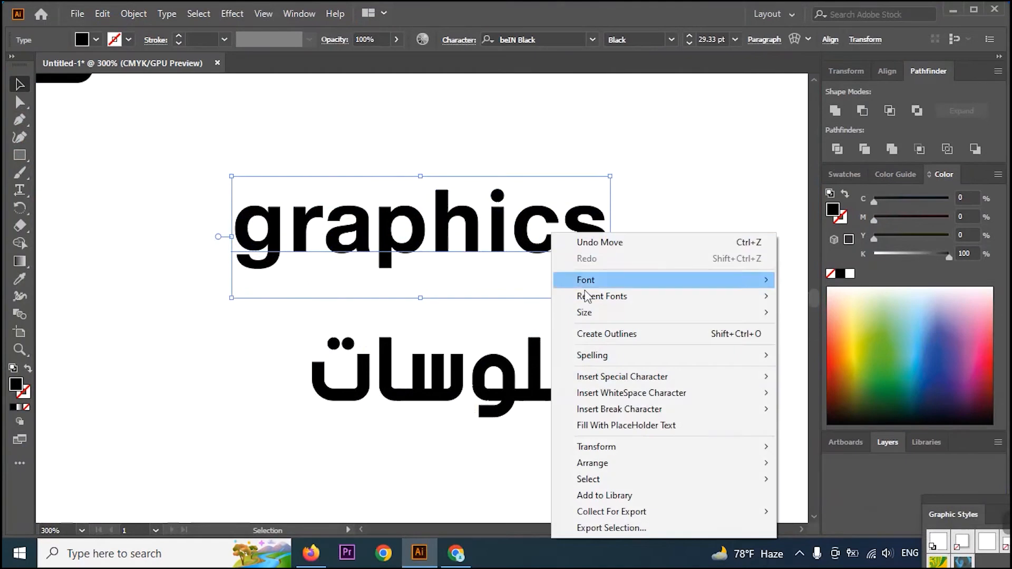
Step: Convert the "graphics" text and the Arabic word "هلوسات" to outlines
left_click(607, 333)
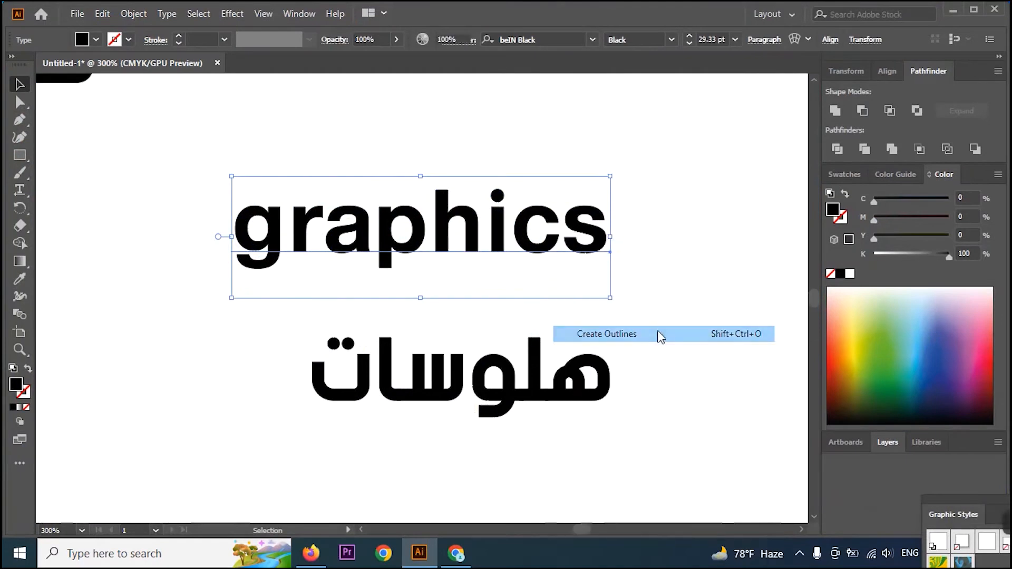
left_click(628, 364)
left_click(571, 393)
right_click(571, 392)
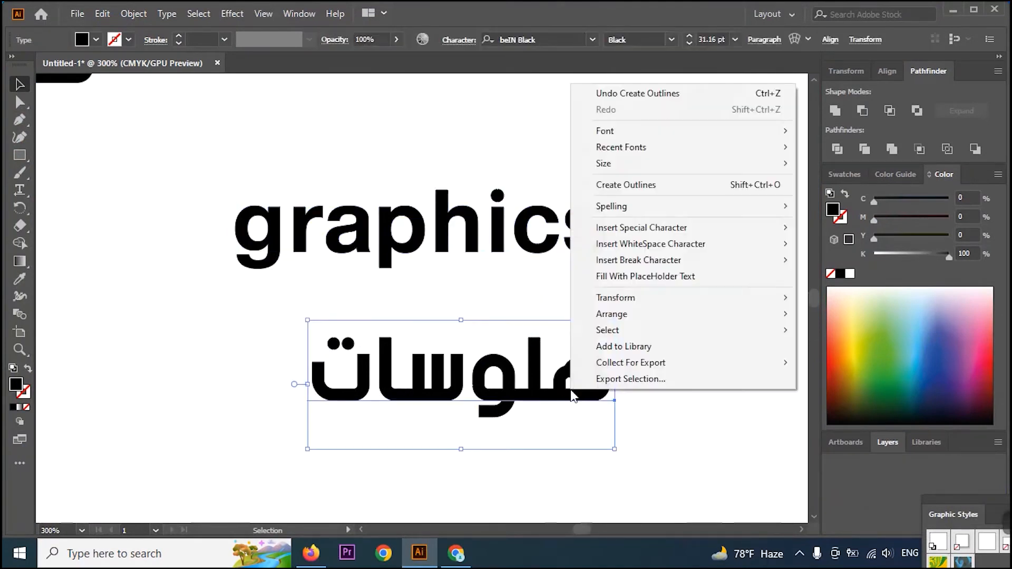
left_click(626, 188)
left_click(638, 376)
Step: Merge the overlapping outlined letter parts of the Arabic word with the Pathfinder Unite operation
left_click(593, 402)
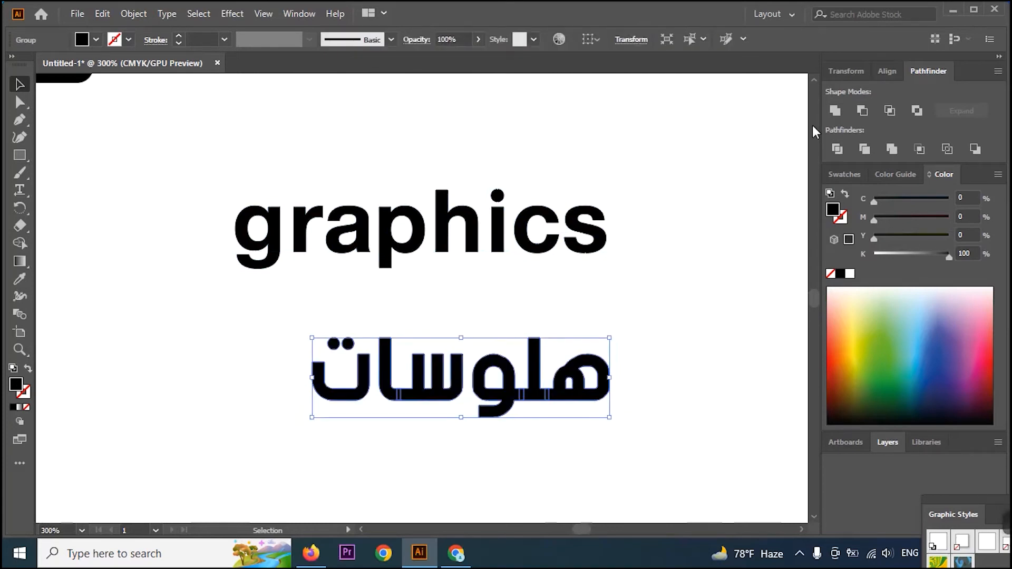
left_click(836, 110)
left_click(668, 372)
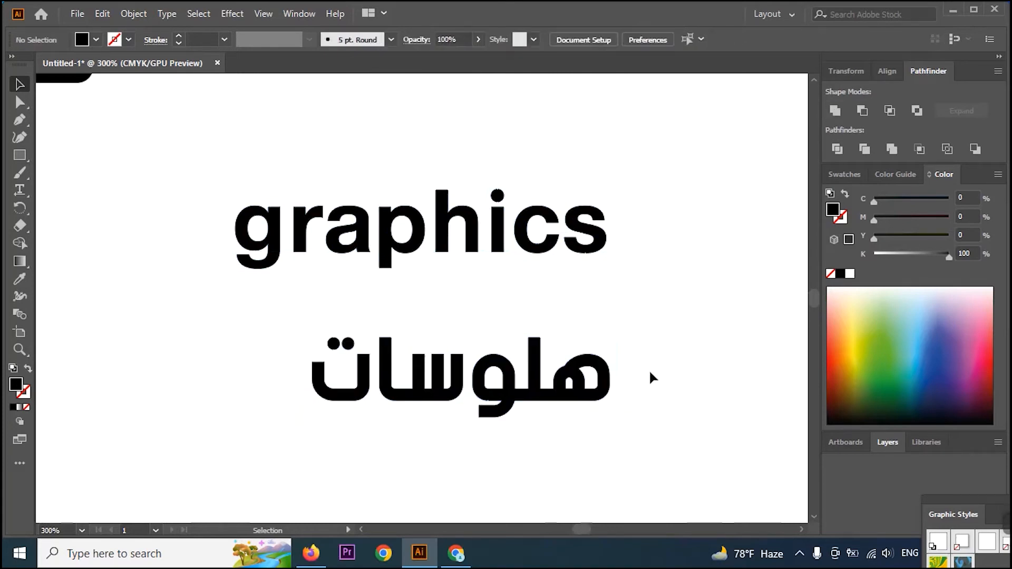
Step: Move "graphics" down until the stem of its p meets the Arabic alif, and ungroup its letters
left_click(443, 238)
left_click_drag(443, 234, 454, 319)
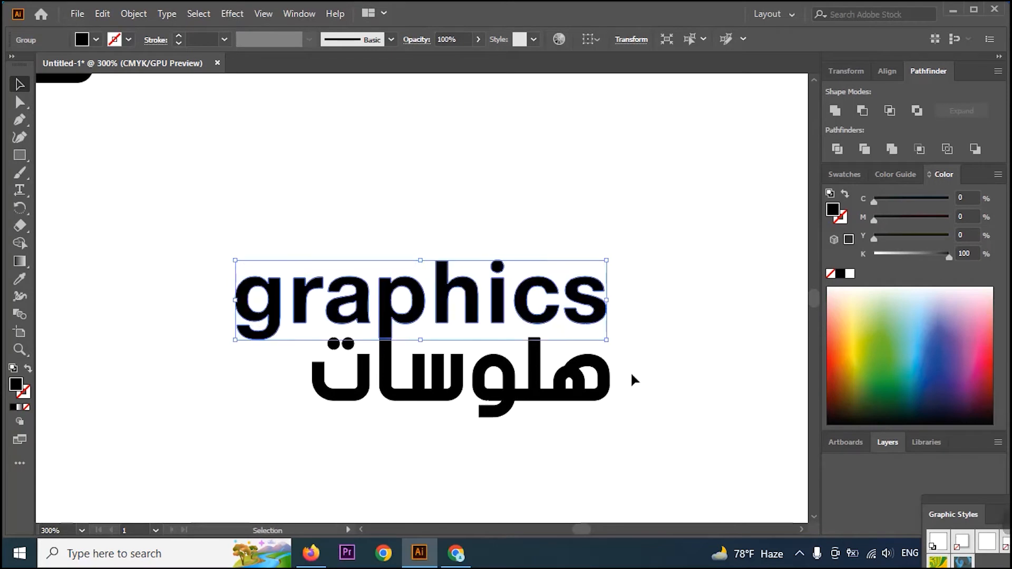
right_click(496, 309)
left_click(539, 175)
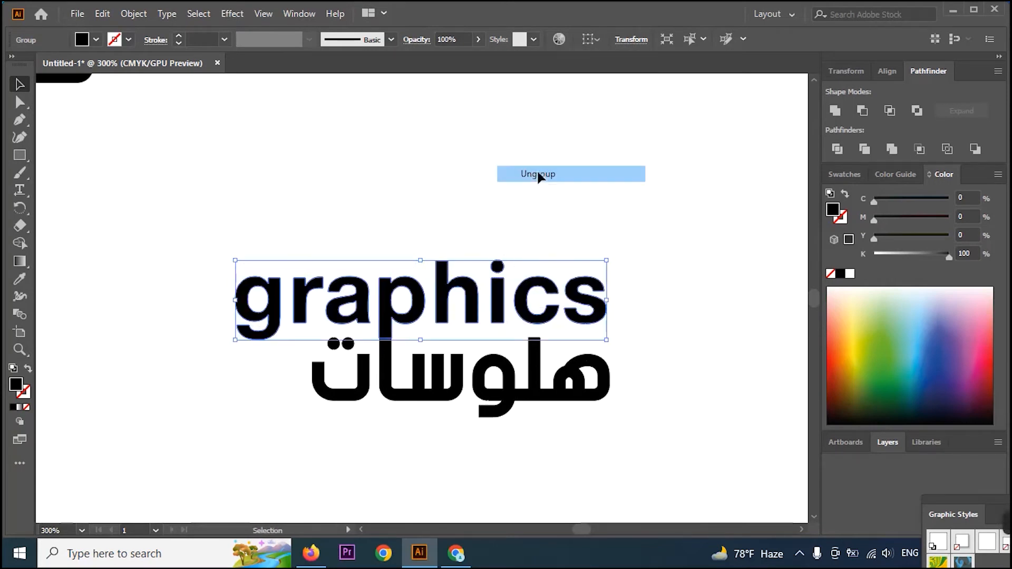
left_click(669, 315)
Step: Ungroup the outlined Arabic word into separate letter shapes
left_click(388, 330)
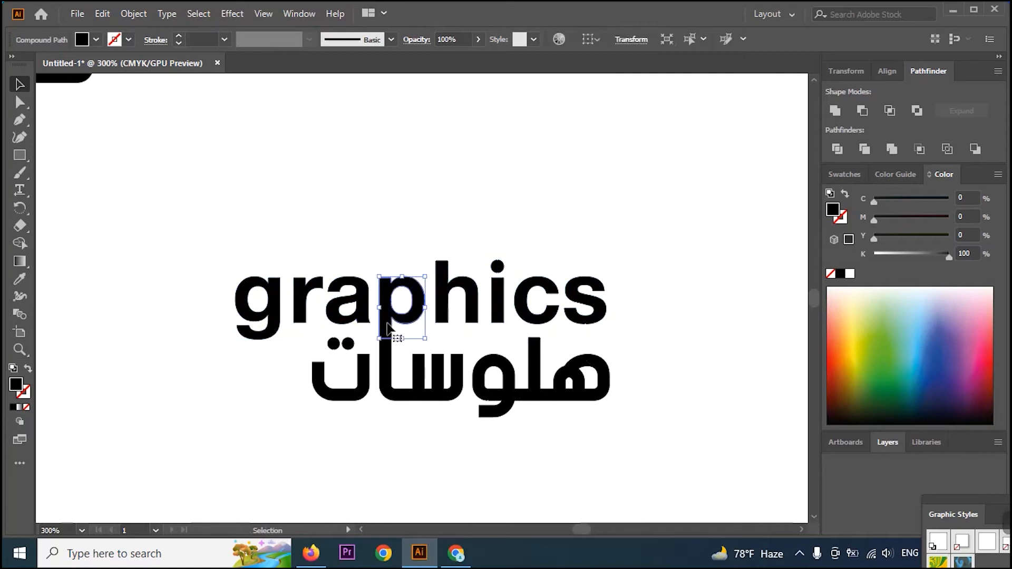
left_click(388, 363, "shift")
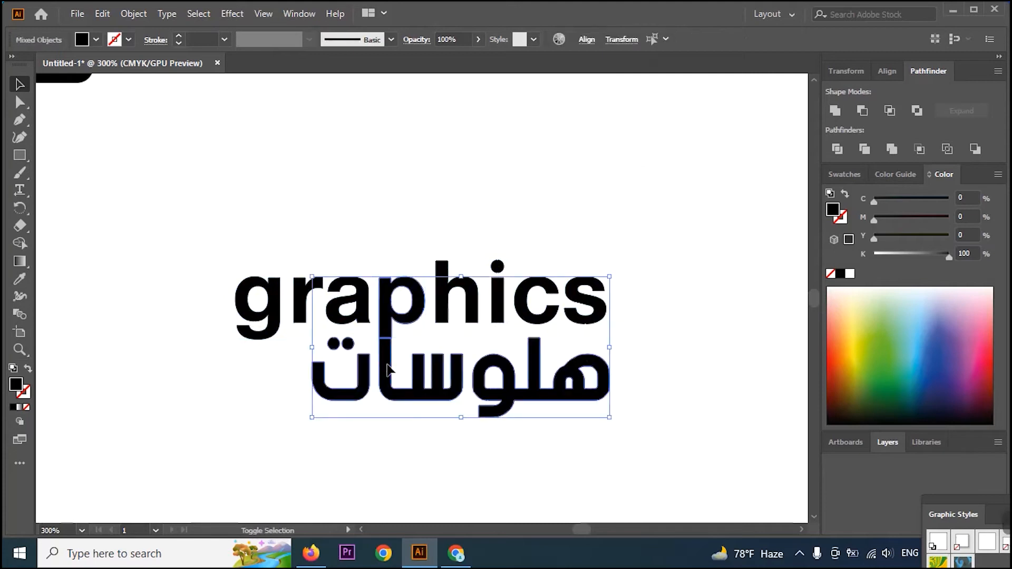
left_click(420, 457)
right_click(407, 394)
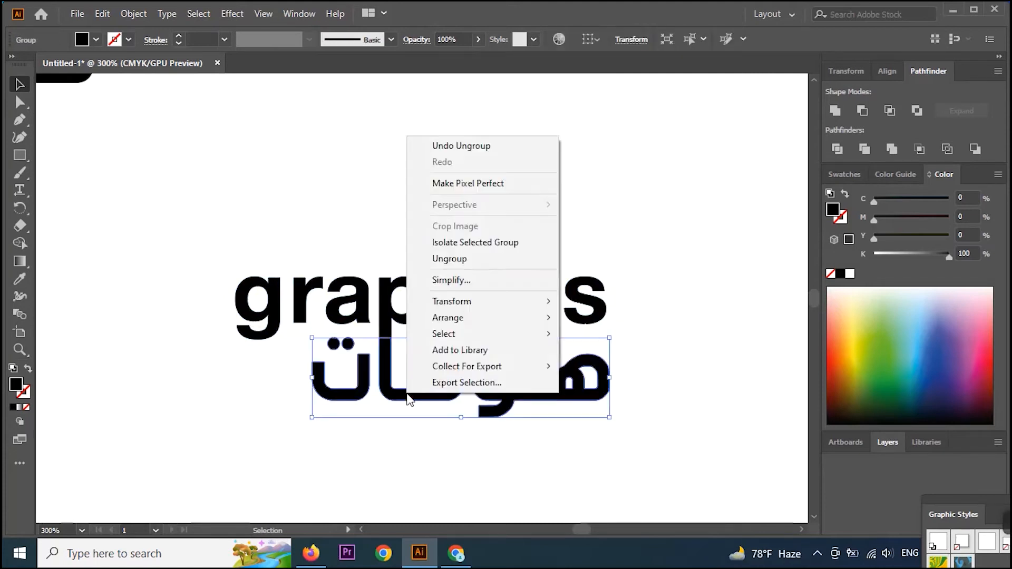
left_click(463, 279)
left_click(406, 450)
Step: Unite the letter p with the Arabic alif shape directly beneath it
left_click(388, 334)
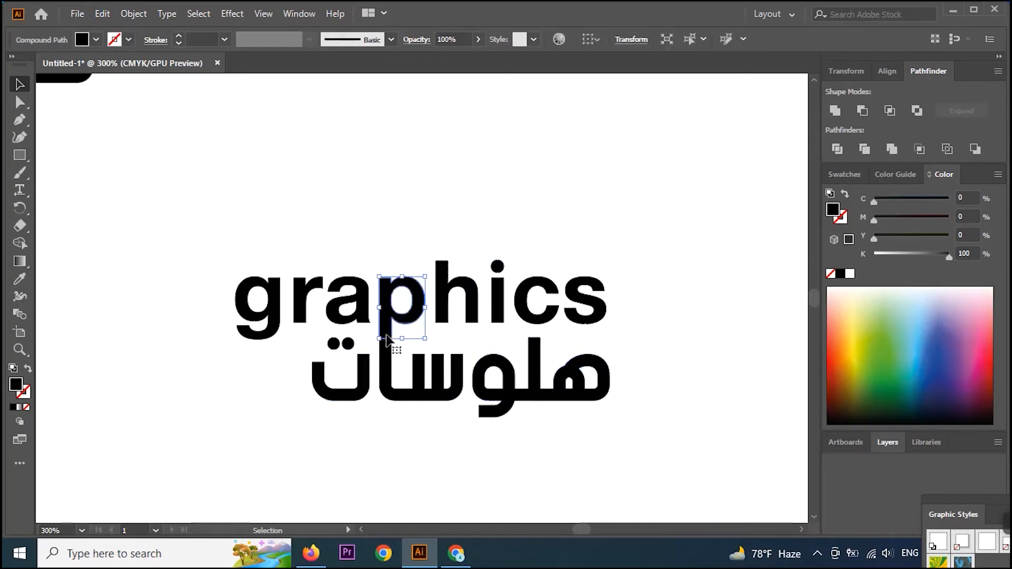
left_click(391, 357, "shift")
left_click(836, 111)
left_click(651, 378)
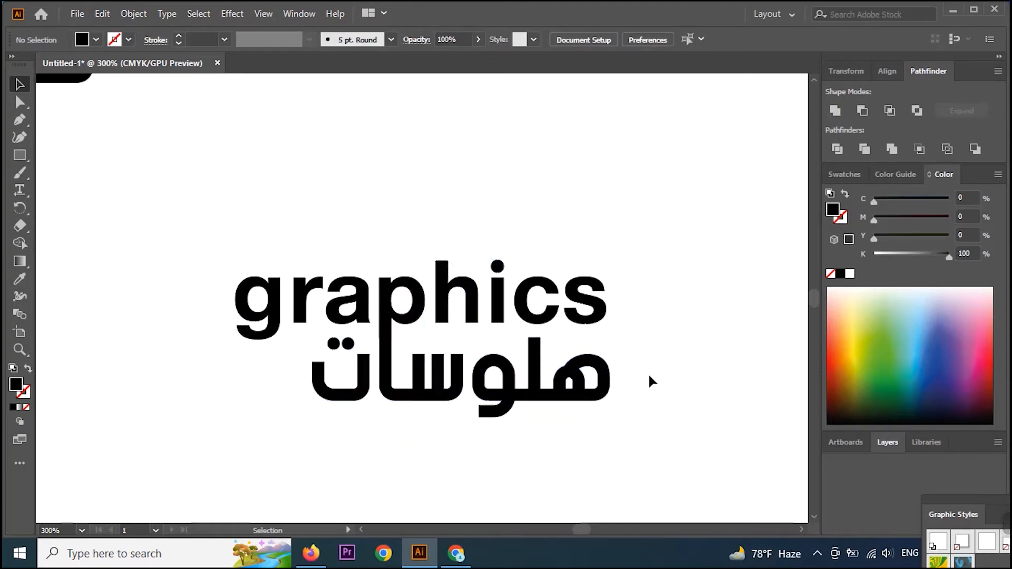
left_click(406, 325)
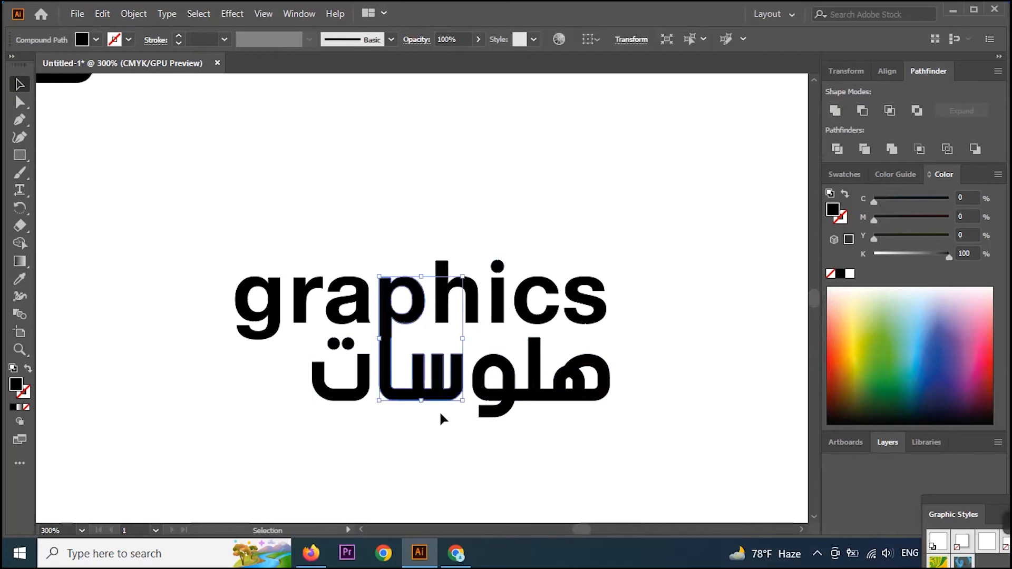
left_click(440, 441)
Step: Move the two dots of the Arabic letter ت straight down into the letter's bowl
key("z")
left_click(350, 357)
left_click(406, 299)
left_click(406, 299)
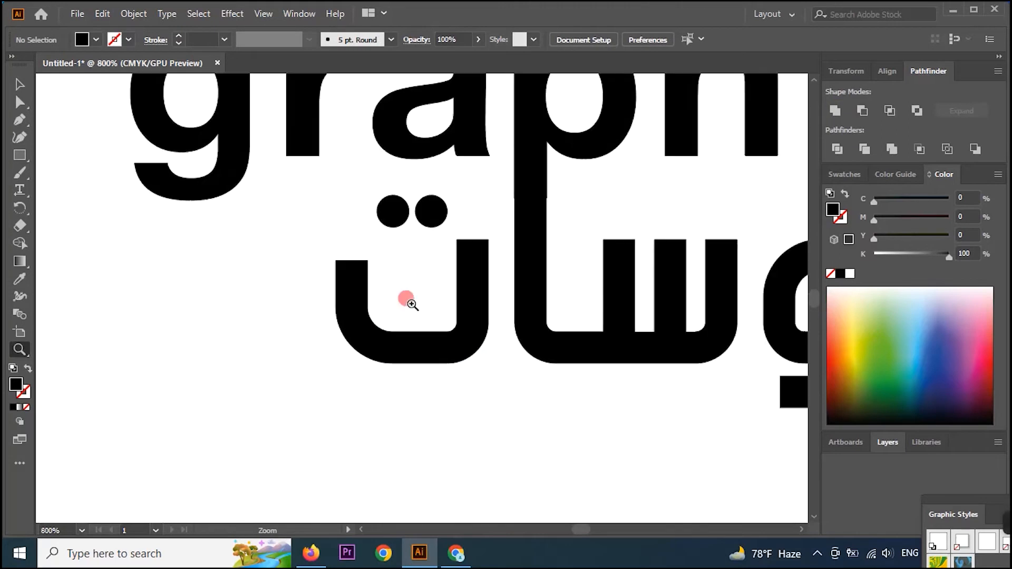
left_click(409, 314)
left_click(20, 102)
left_click_drag(322, 205, 447, 272)
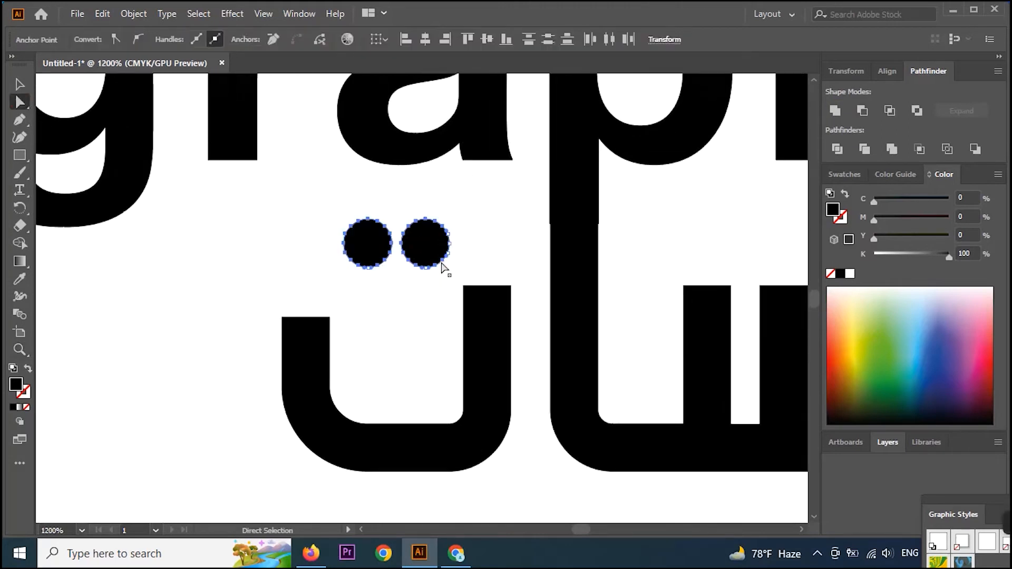
left_click_drag(315, 208, 457, 280)
left_click_drag(432, 245, 439, 353)
left_click(517, 466)
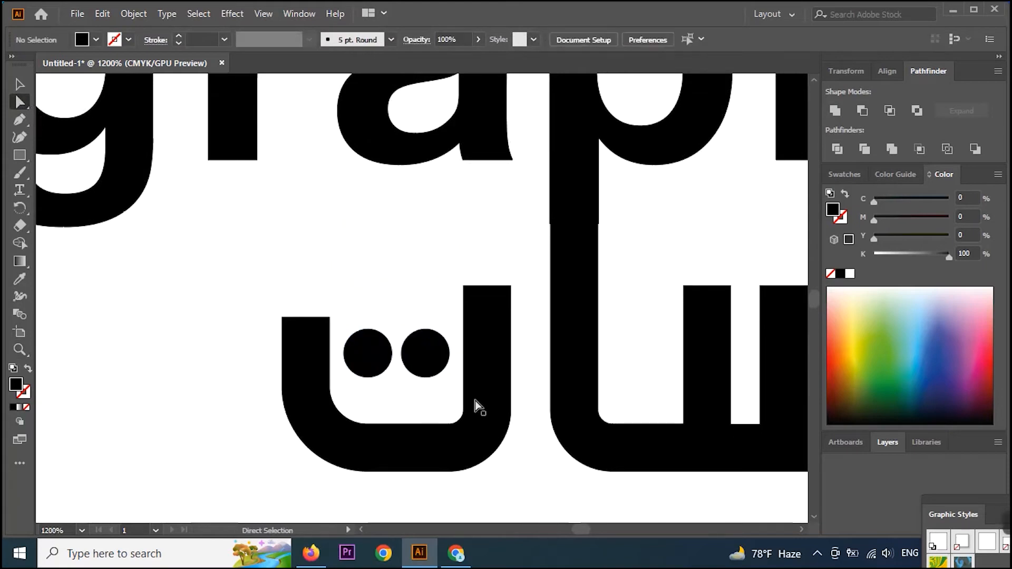
Step: Add a 12 pt text object reading "GR" in beIN Black above the start of "graphics"
key("z")
left_click(462, 329, "alt")
left_click(410, 321, "alt")
left_click(409, 319, "alt")
key("space")
left_click_drag(415, 267, 364, 352)
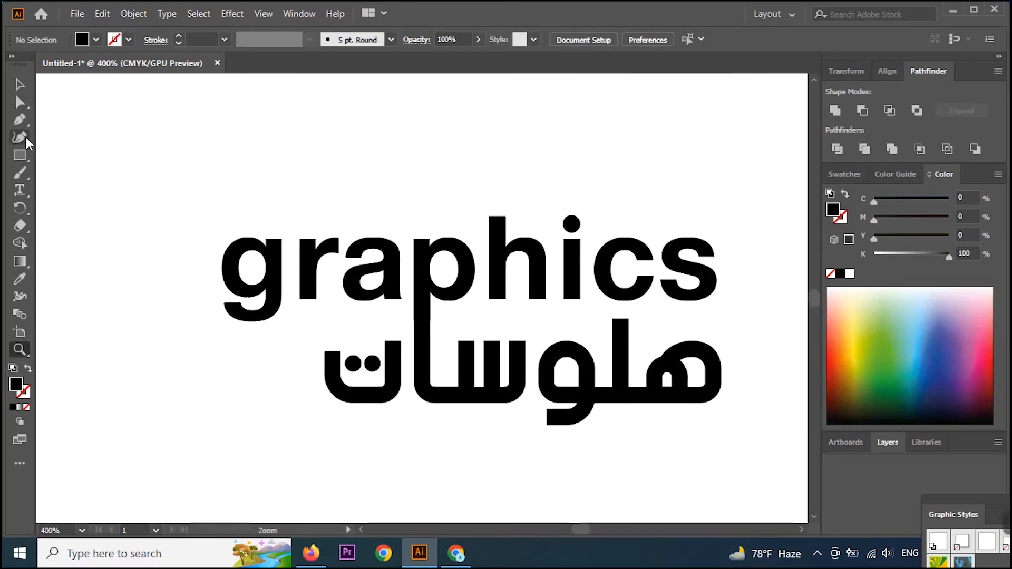
left_click(19, 192)
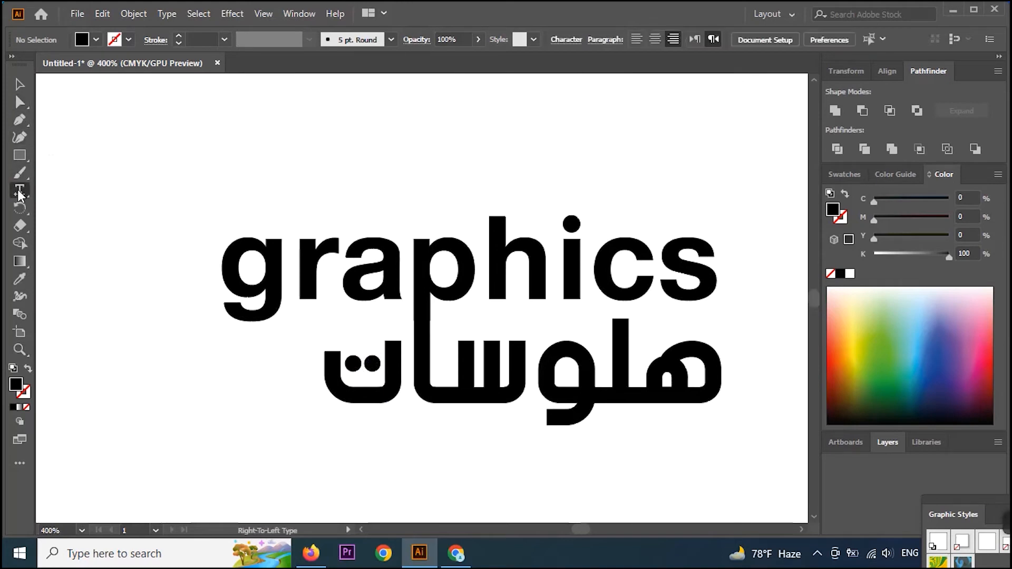
left_click(220, 185)
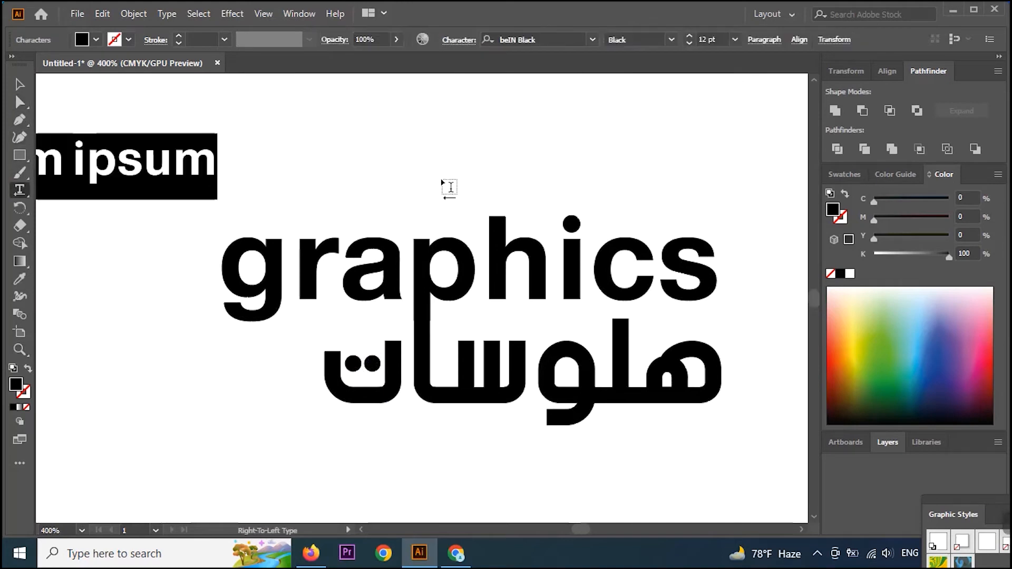
type("G")
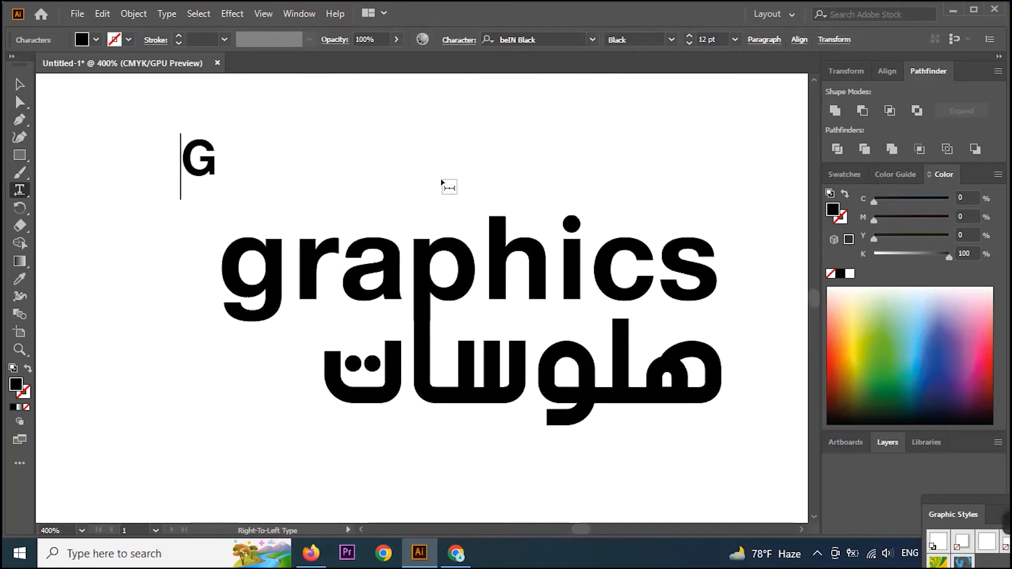
type("R")
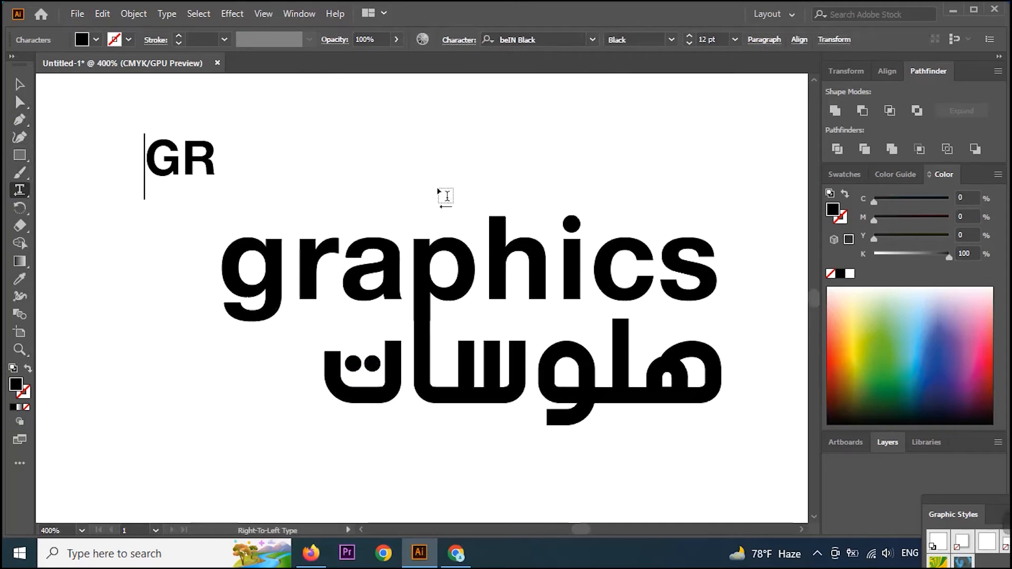
key("Escape")
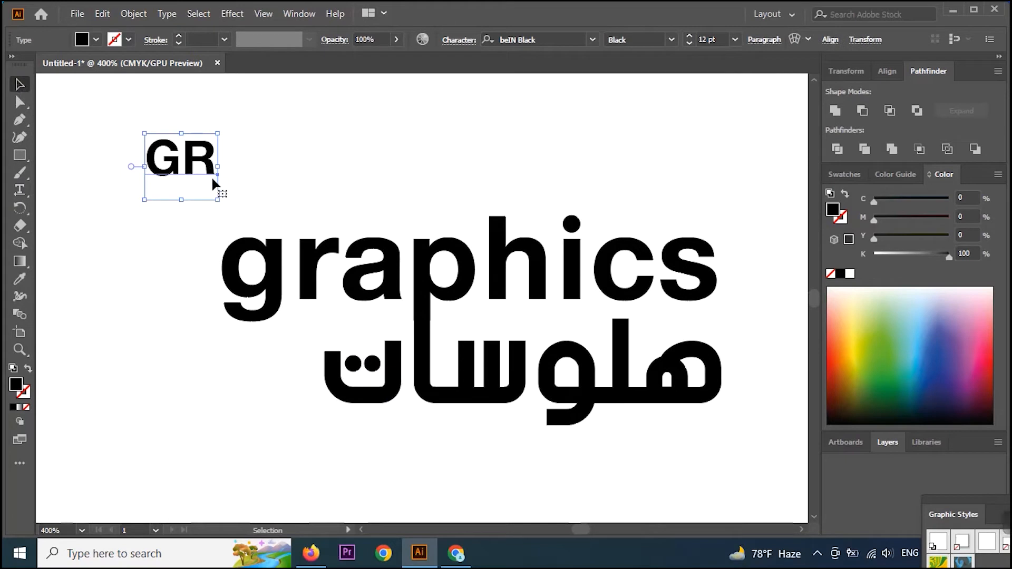
Step: Enlarge the "GR" text to about 28.75 pt and place it beside the Arabic word, below the g
left_click_drag(218, 170, 319, 247)
left_click_drag(306, 182, 232, 437)
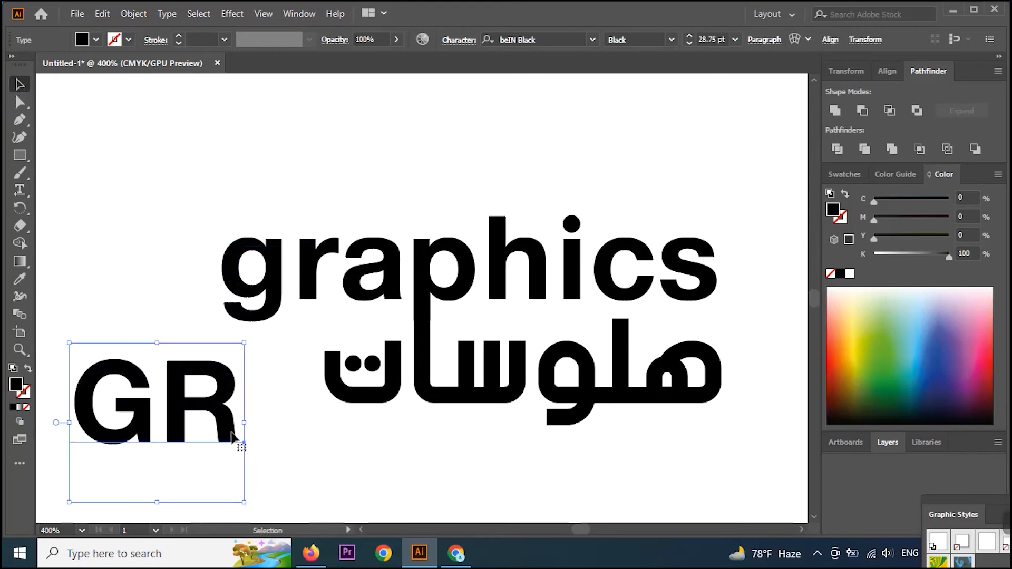
left_click(290, 406)
Step: Move the letters r and g of "graphics" up, away from the rest of the wordmark
left_click_drag(307, 283, 305, 153)
left_click_drag(277, 275, 268, 129)
left_click(274, 286)
Step: Delete the three anchor points forming the lower-right foot of the letter a
left_click_drag(347, 252, 402, 312)
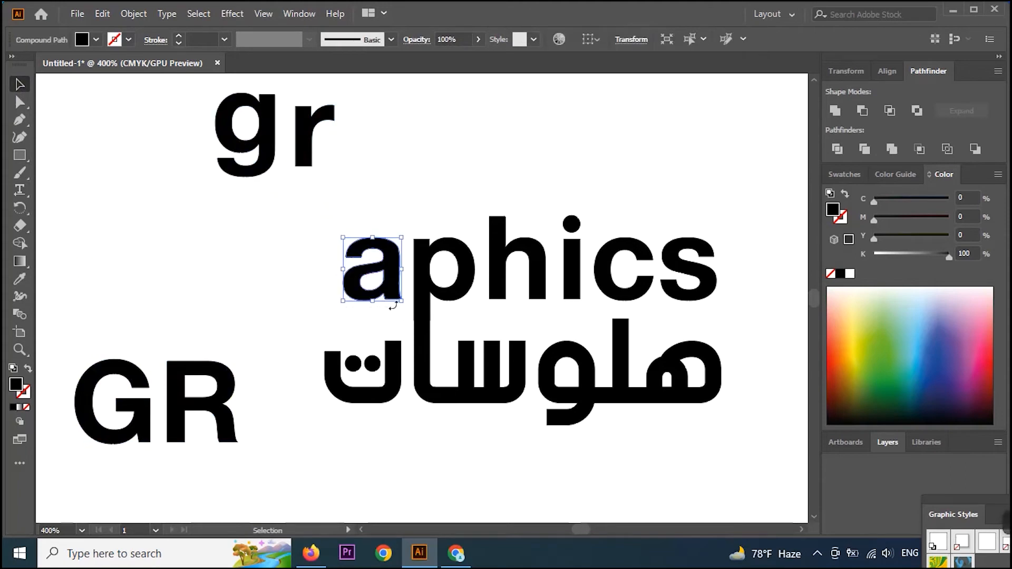
key("z")
left_click(387, 323)
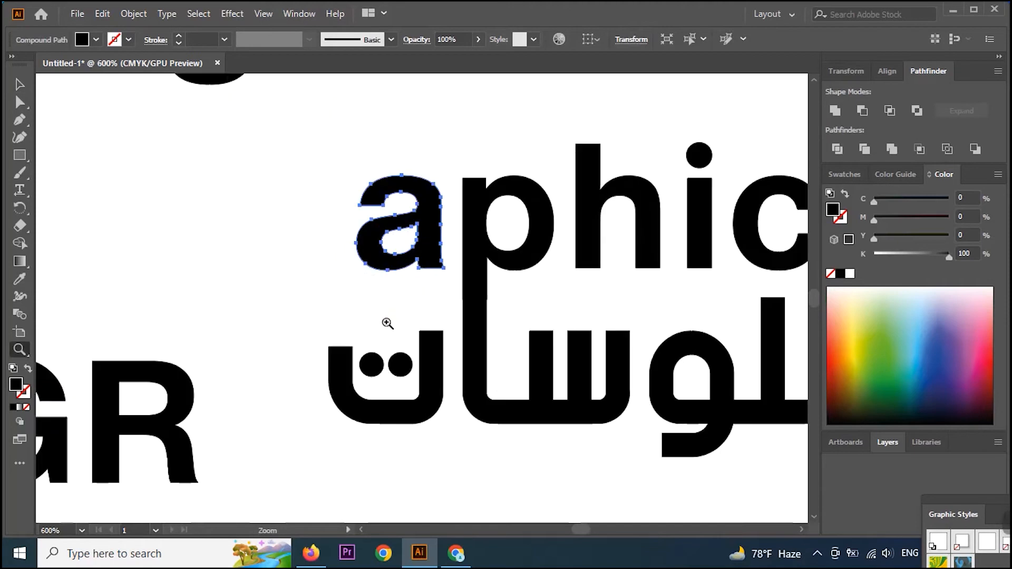
left_click(445, 296)
left_click(378, 280)
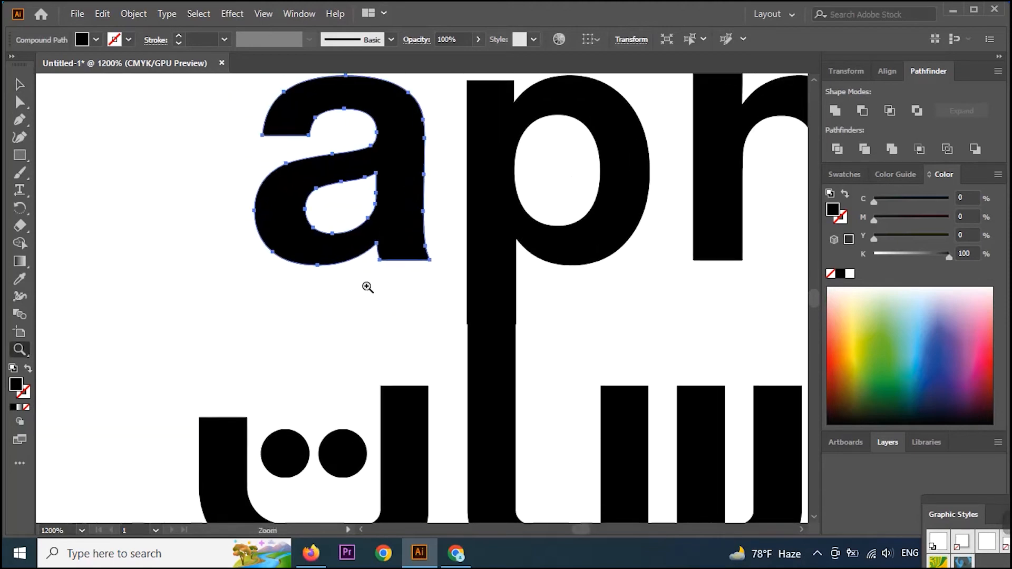
left_click(19, 102)
left_click_drag(438, 255, 424, 259)
key("Delete")
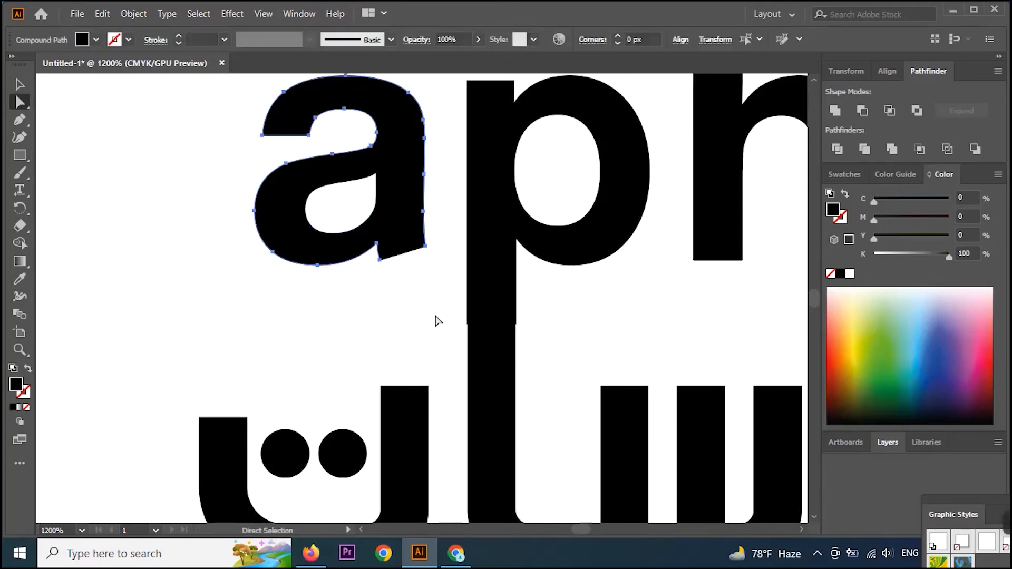
left_click(379, 260)
key("Delete")
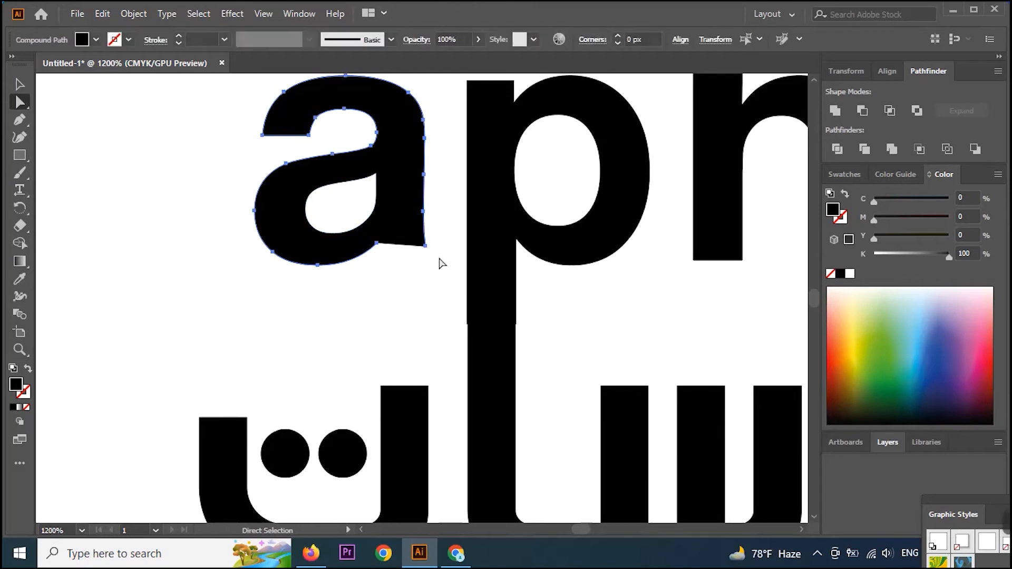
left_click(427, 247)
key("Delete")
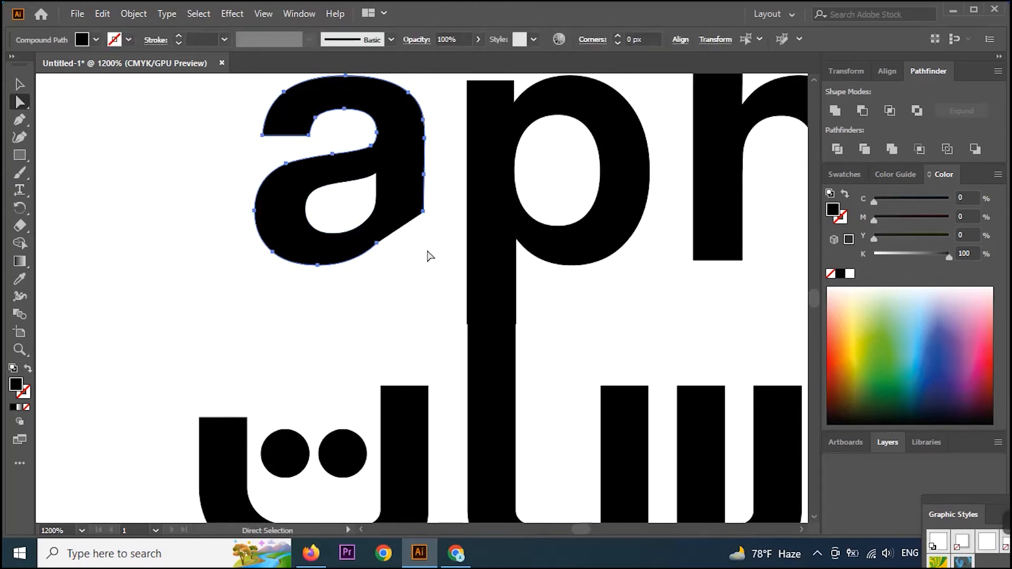
Step: Extend the right stem of the Arabic letter ت upward by raising its two top anchor points
left_click_drag(384, 375, 440, 399)
left_click(427, 386)
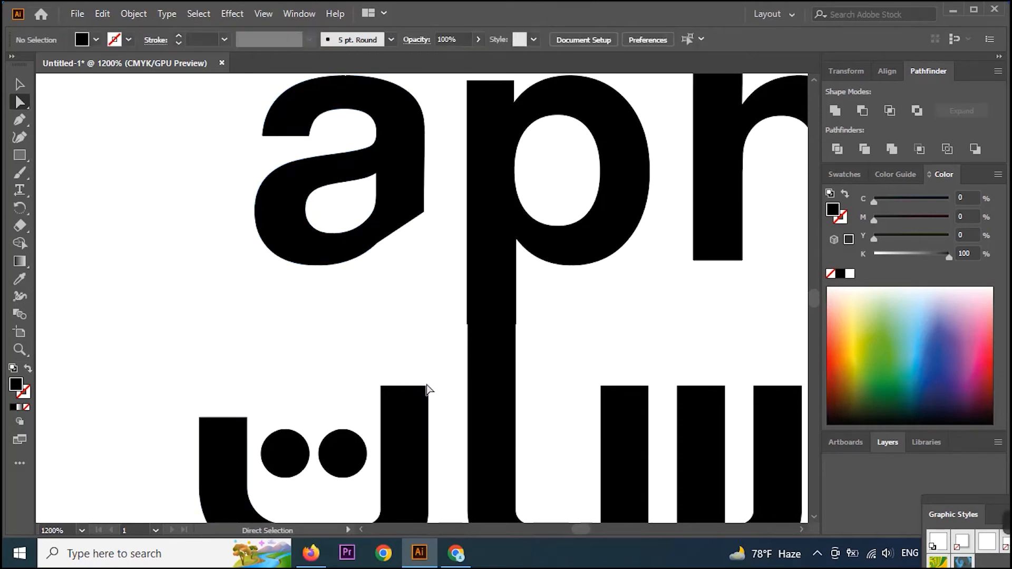
left_click_drag(369, 361, 430, 327)
Step: Move the letter a straight down onto the extended right stem of the ت
left_click(20, 85)
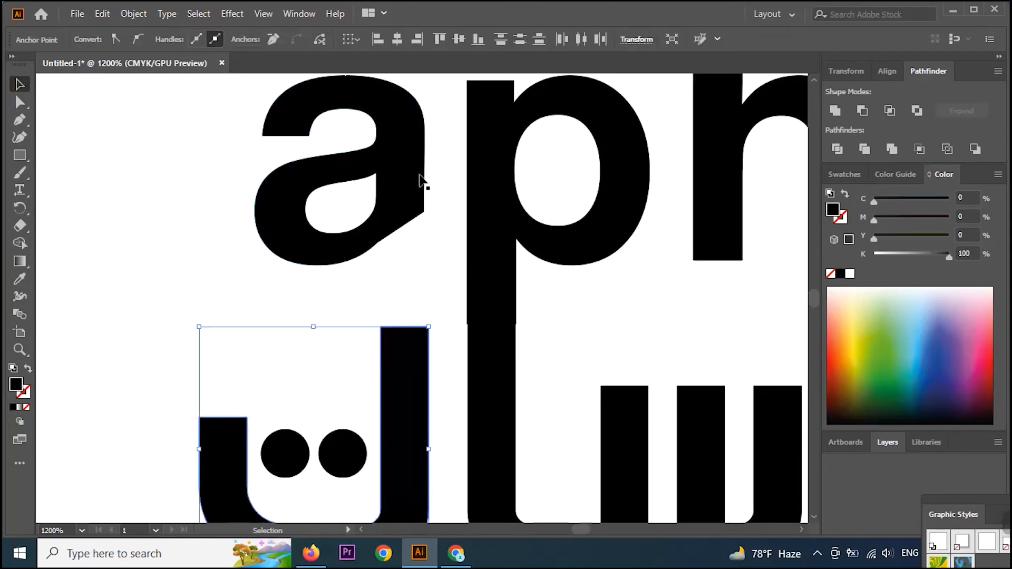
left_click(419, 197)
left_click_drag(405, 200, 413, 283)
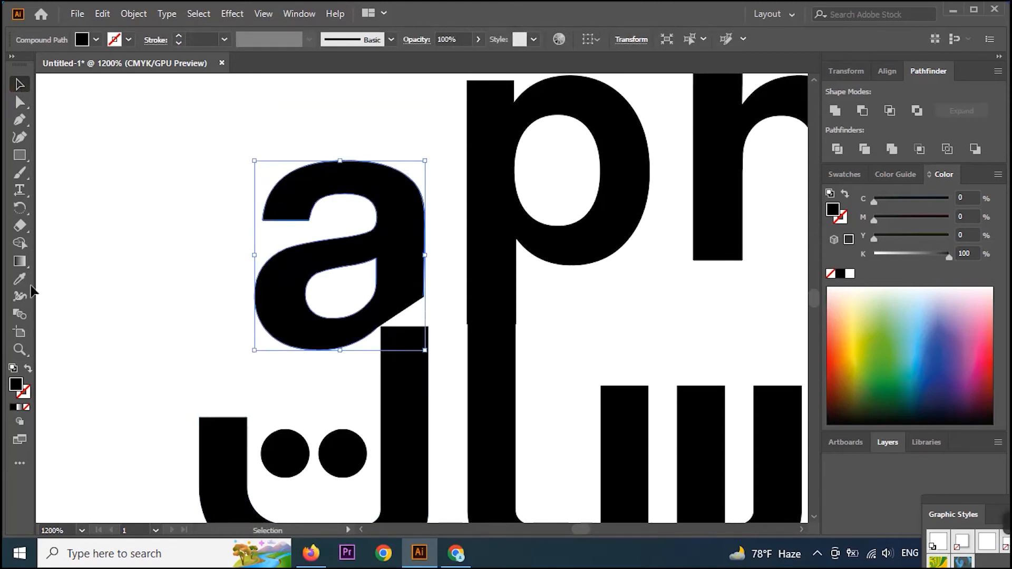
Step: Swap the fill and stroke of the letter a and set its stroke weight to 0.5 pt
left_click(27, 370)
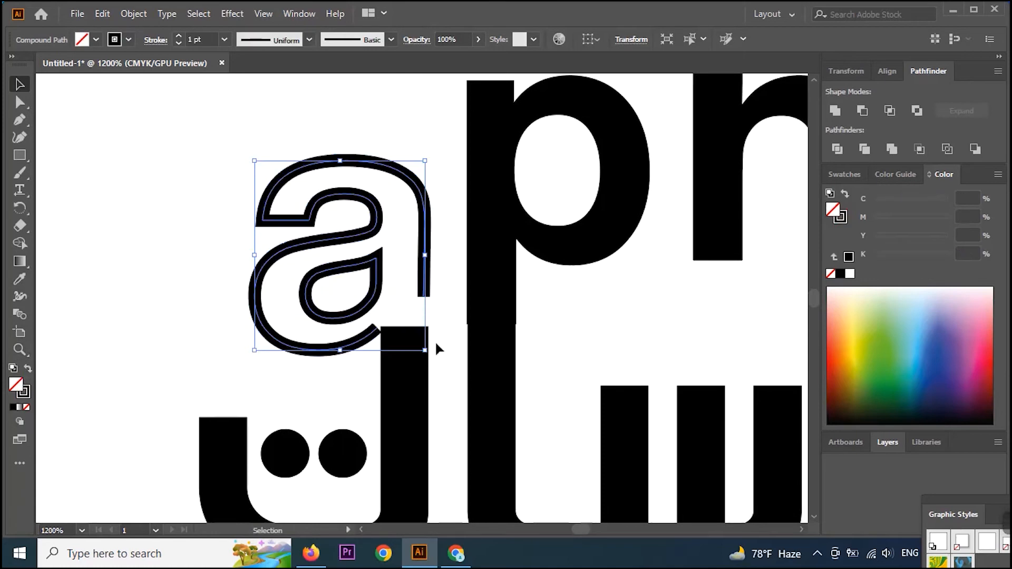
left_click(178, 43)
left_click(177, 43)
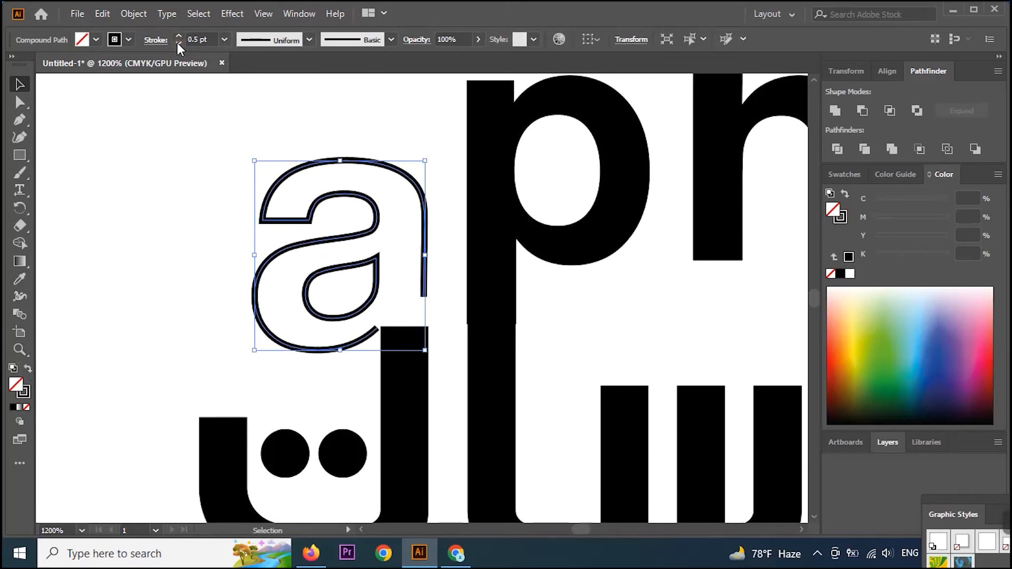
left_click(21, 121)
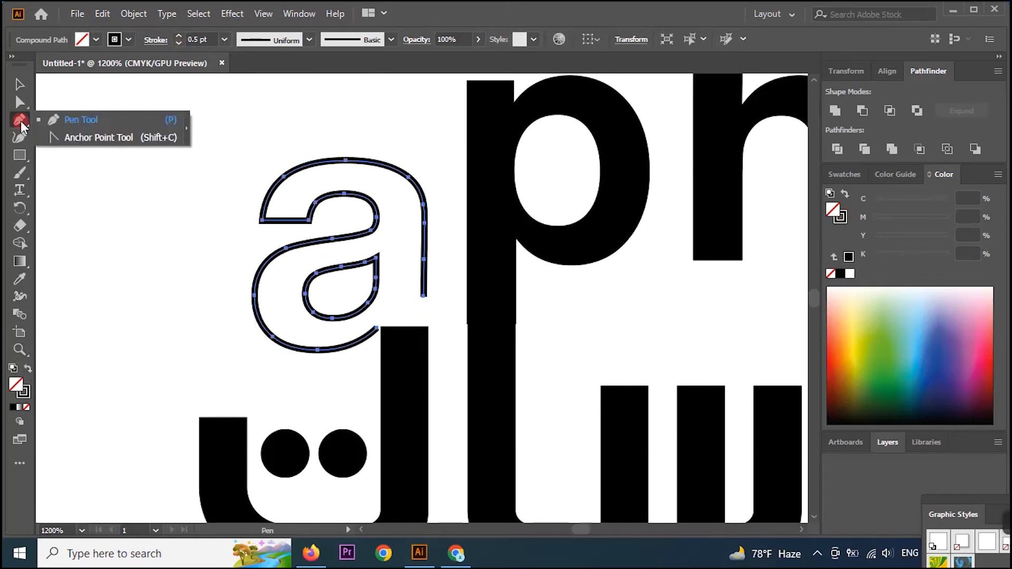
left_click(21, 137)
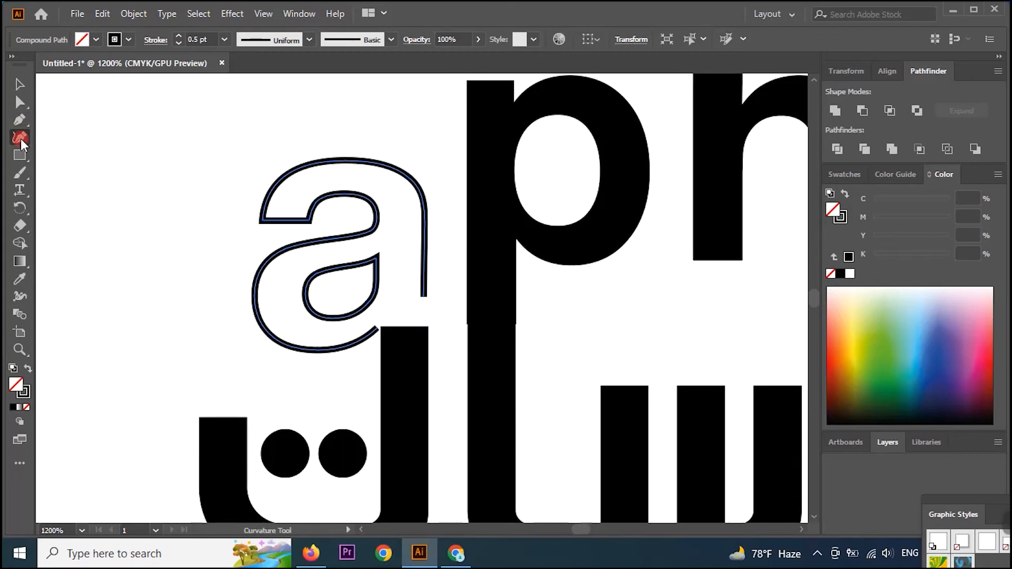
left_click(24, 118)
left_click_drag(36, 120, 68, 124)
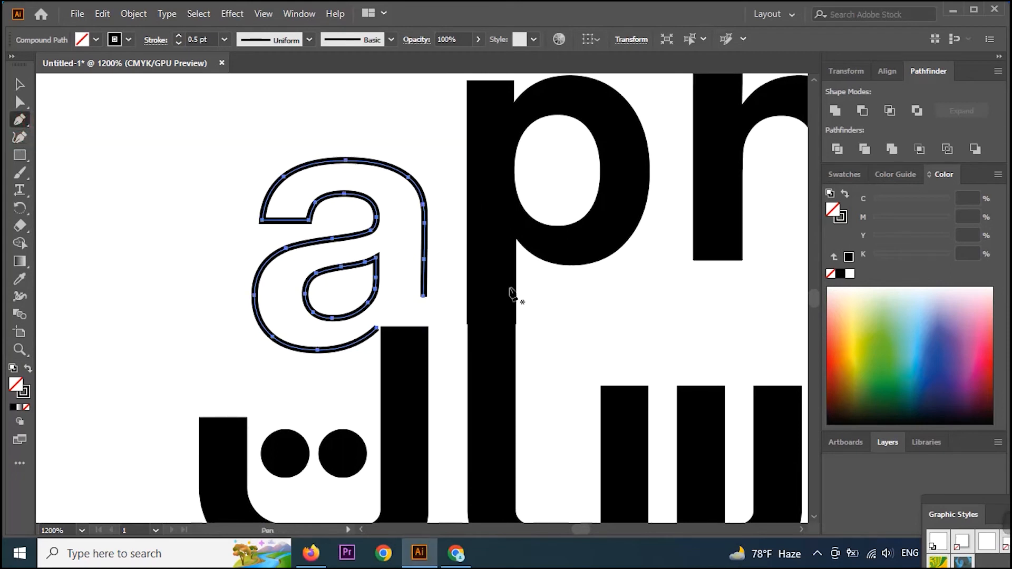
left_click(405, 330)
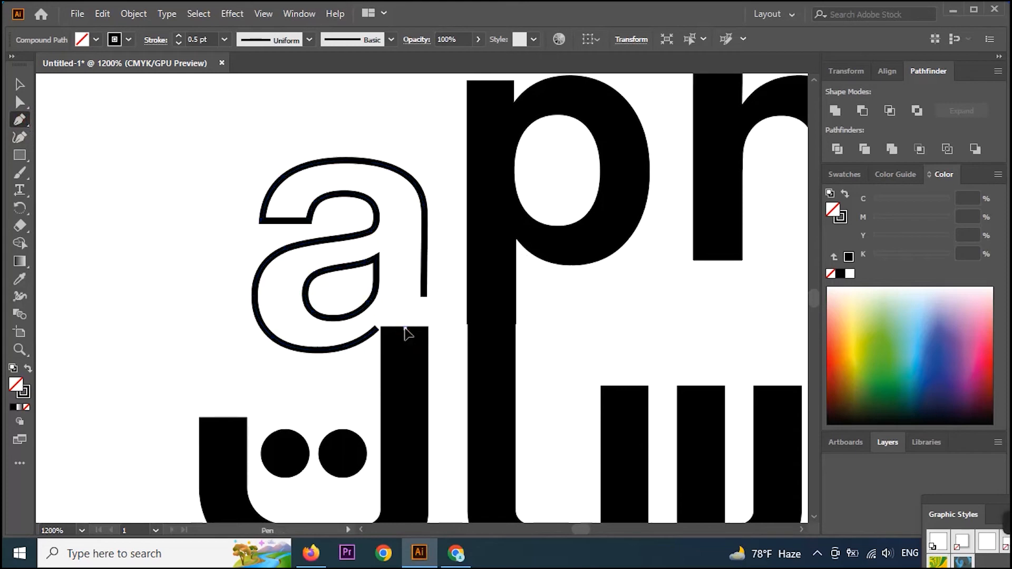
key("ctrl+z")
Step: Swap the fill and stroke of the Arabic letter ت and set its stroke weight to 0.25 pt
key("v")
left_click(409, 402)
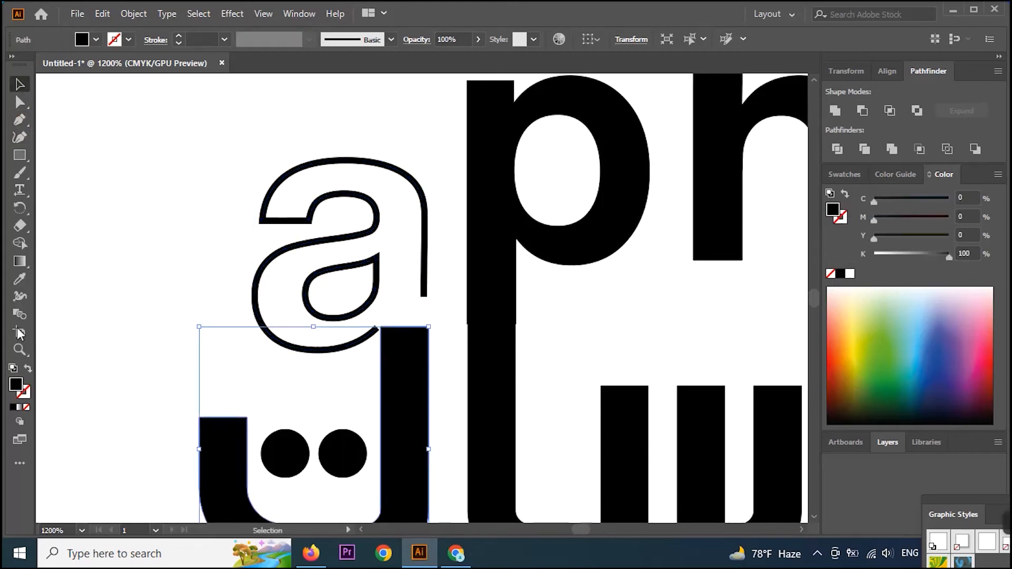
left_click(25, 370)
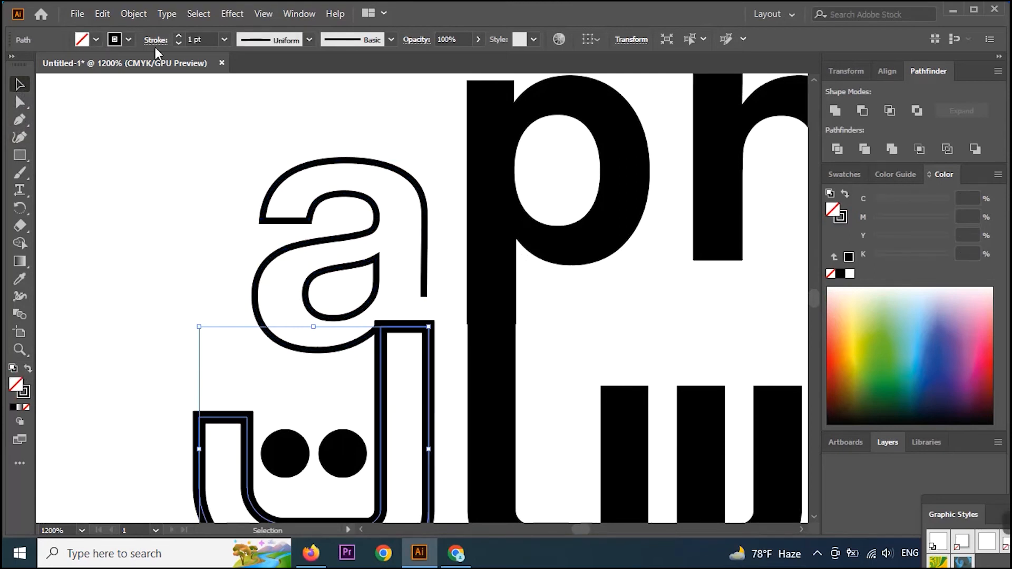
left_click(179, 44)
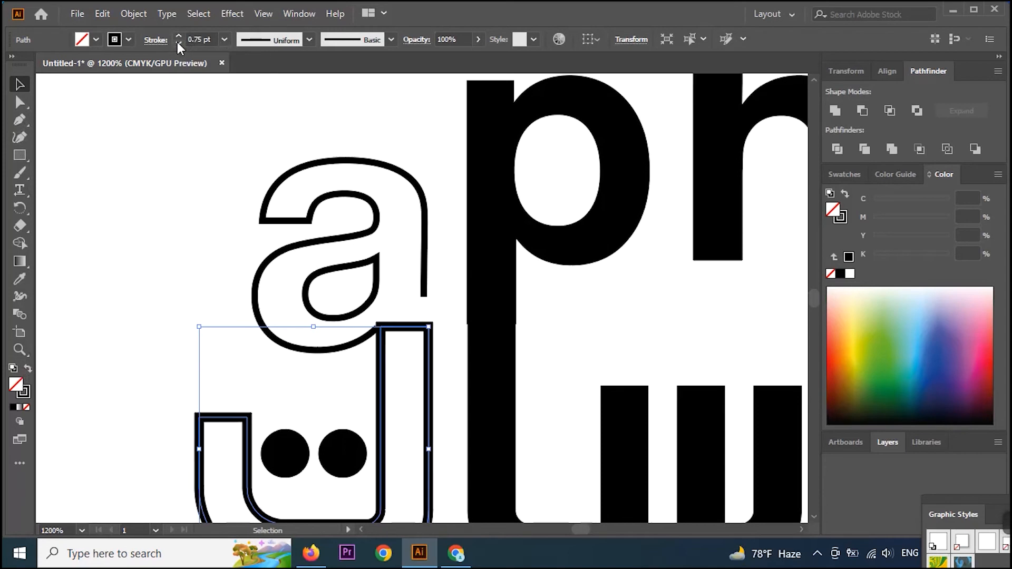
left_click(179, 43)
left_click(178, 43)
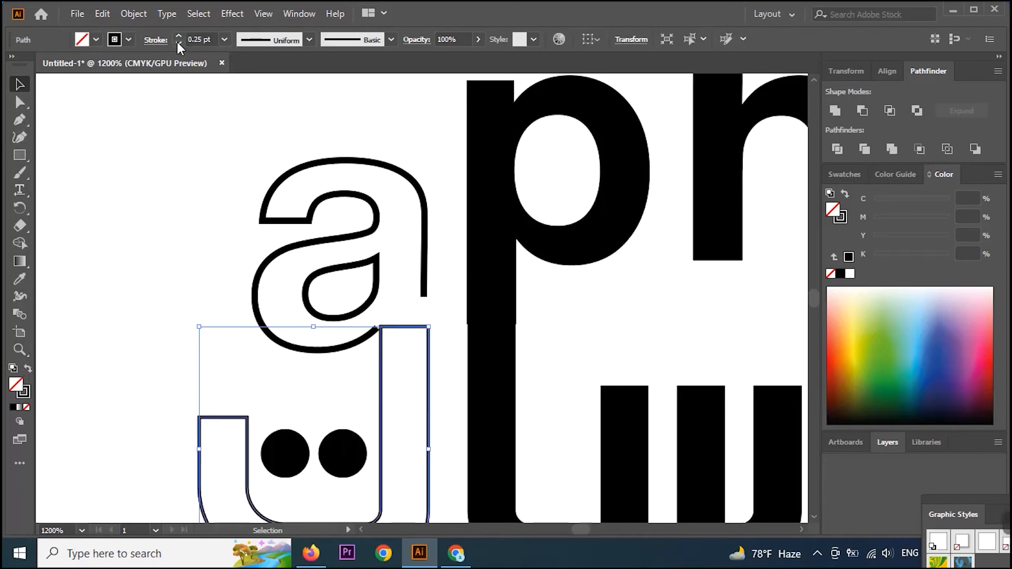
Step: Add an anchor point midway along the top edge of the ت's right stem and delete it to open the path
left_click(24, 116)
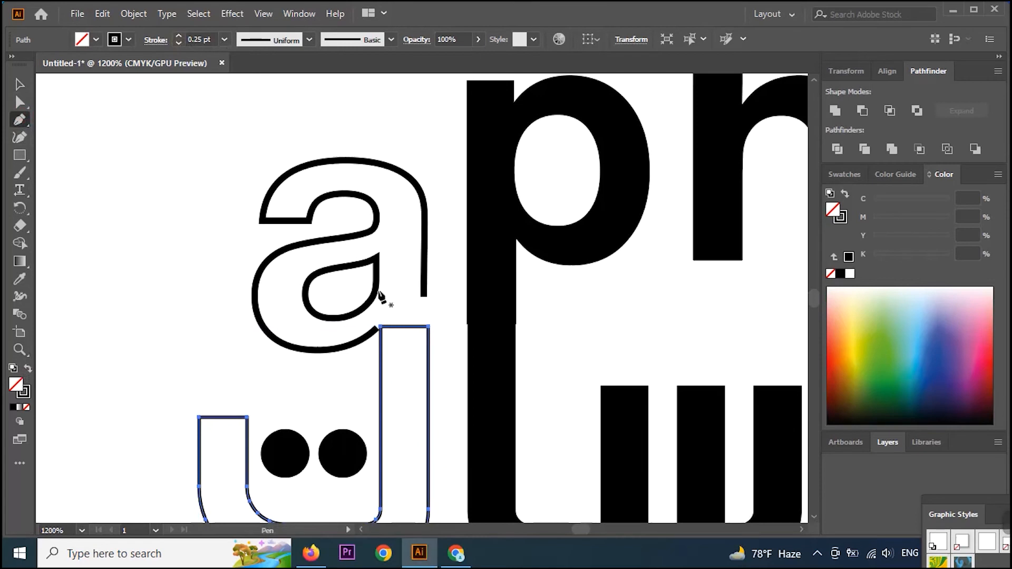
left_click(405, 327)
left_click(20, 101)
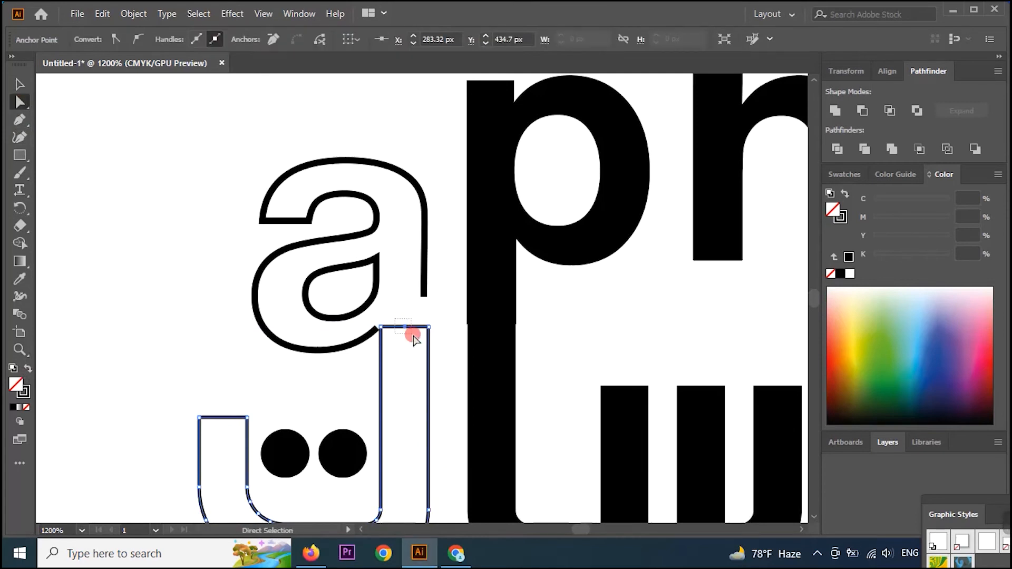
key("Delete")
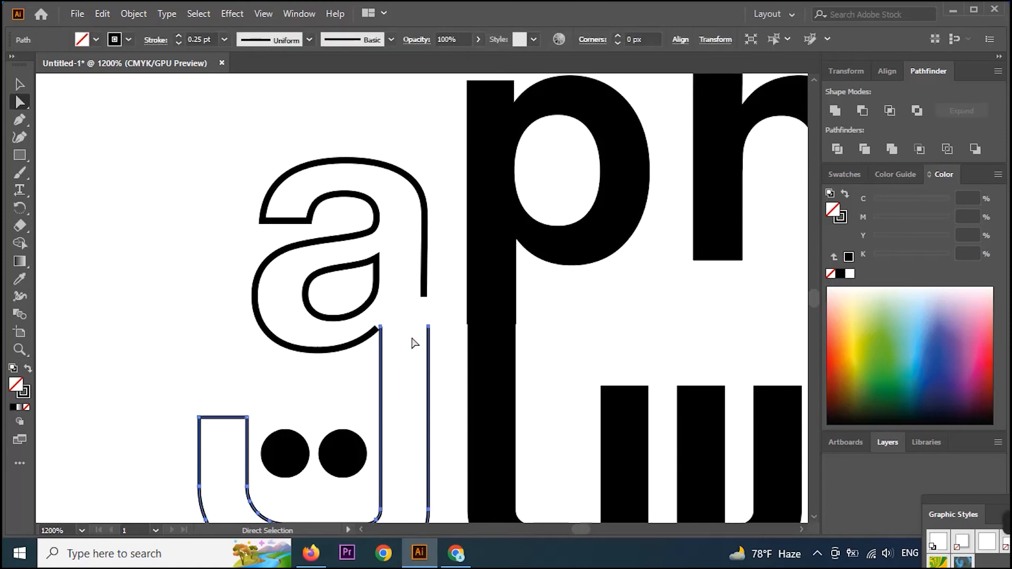
Step: Set the letter a's stroke weight to 0.25 pt and shift it so its open ends line up with the ت's right stem
left_click(20, 84)
left_click(427, 284)
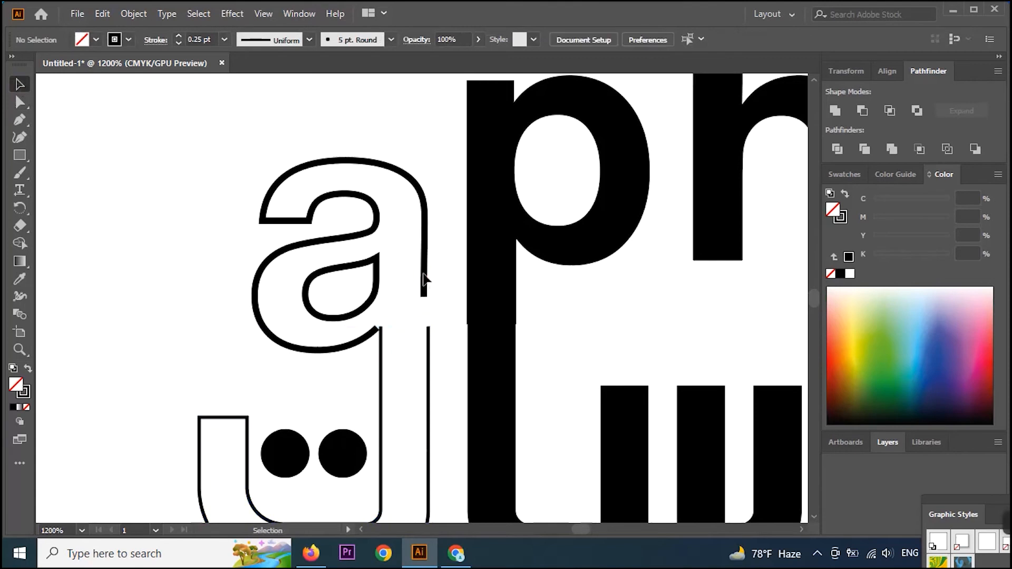
left_click(352, 213)
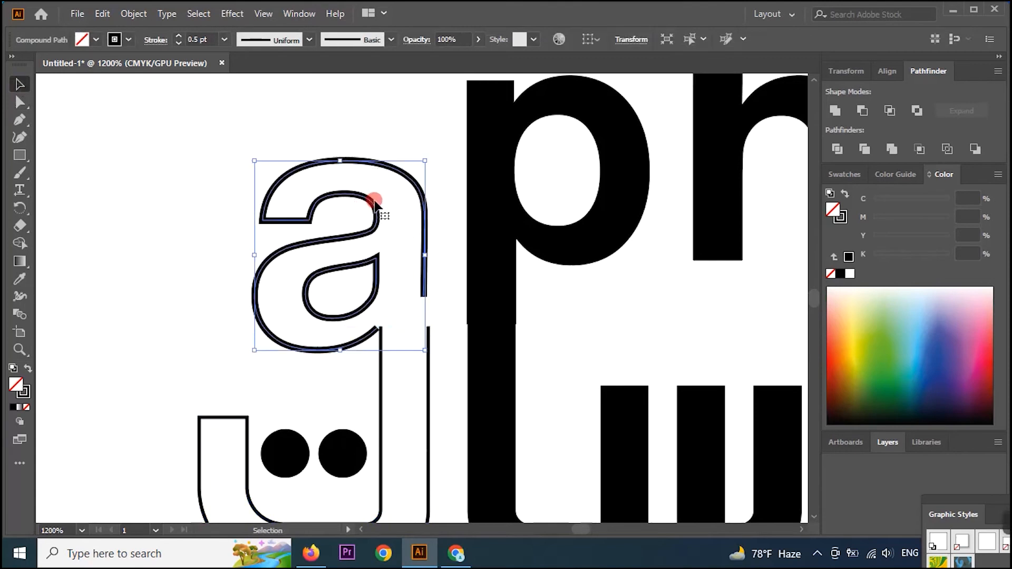
left_click(179, 44)
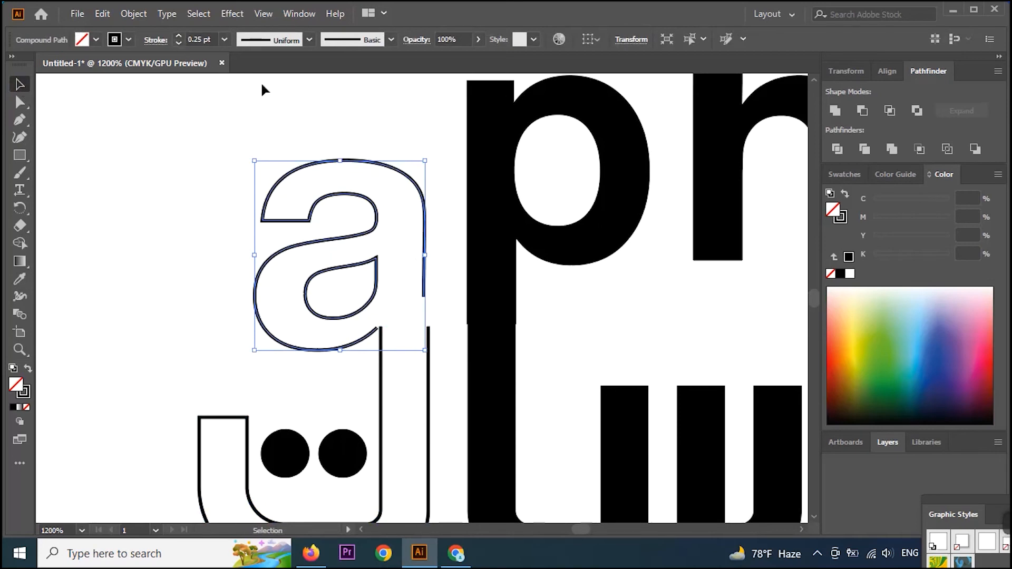
left_click_drag(378, 262, 381, 253)
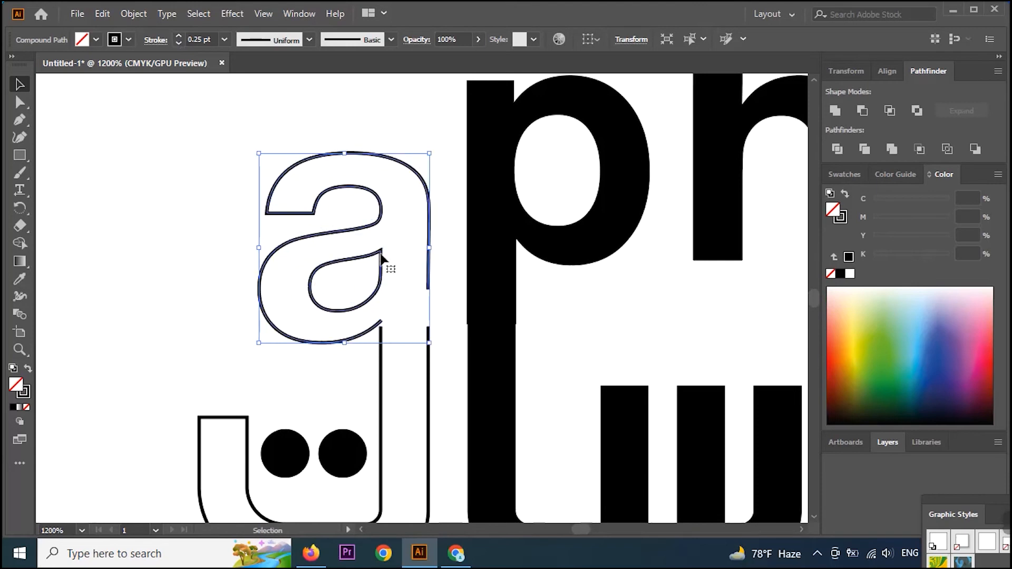
Step: Join the open endpoints of the a to the ت's stem on both sides
left_click(20, 102)
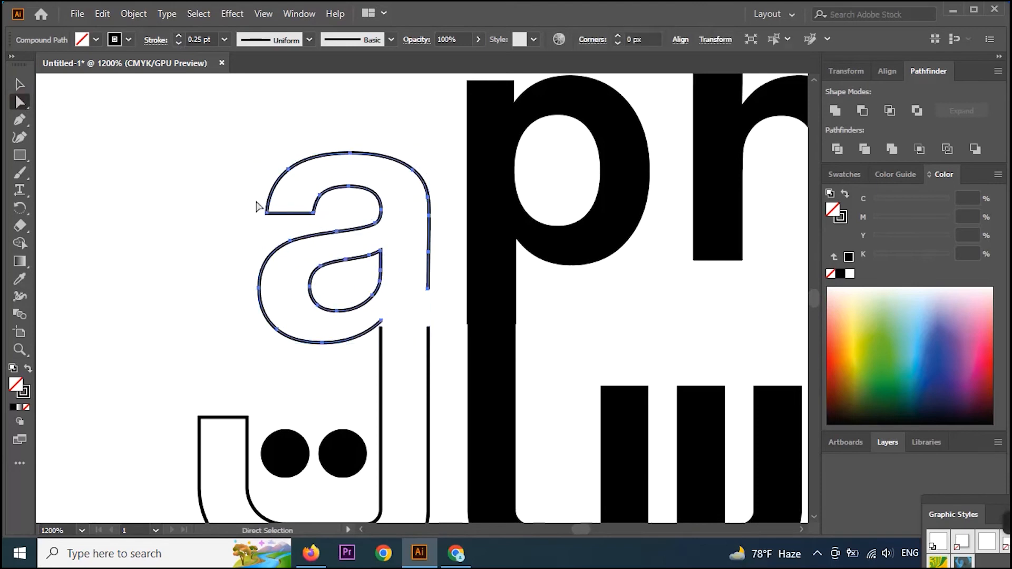
left_click(429, 320)
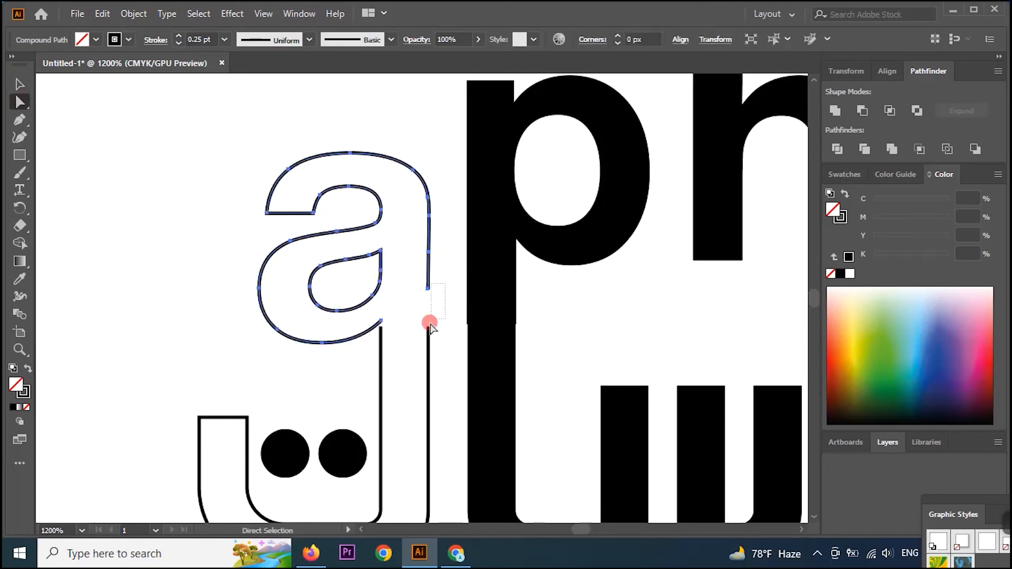
right_click(428, 287)
left_click(458, 335)
left_click_drag(395, 314, 380, 336)
right_click(381, 324)
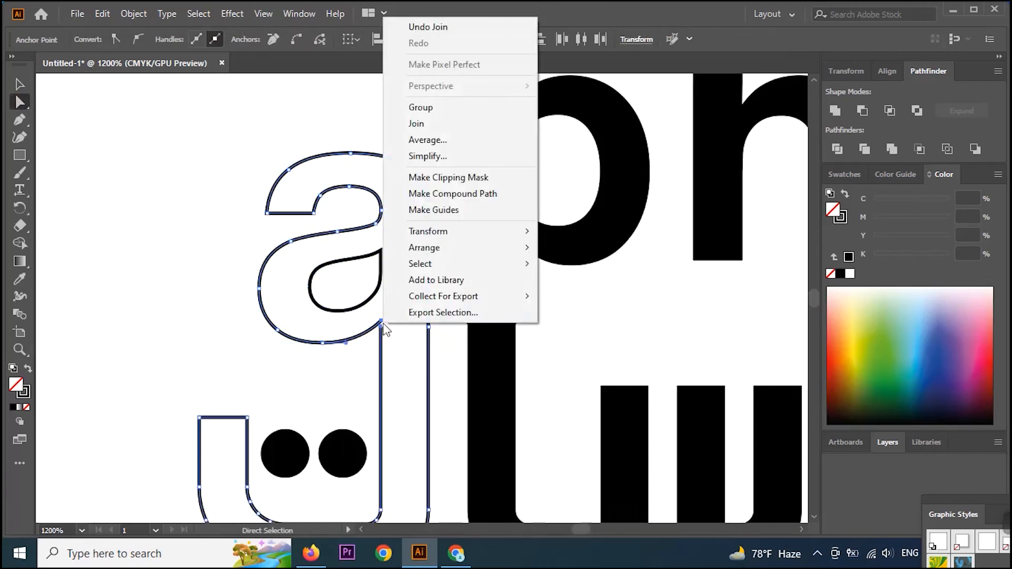
left_click(438, 126)
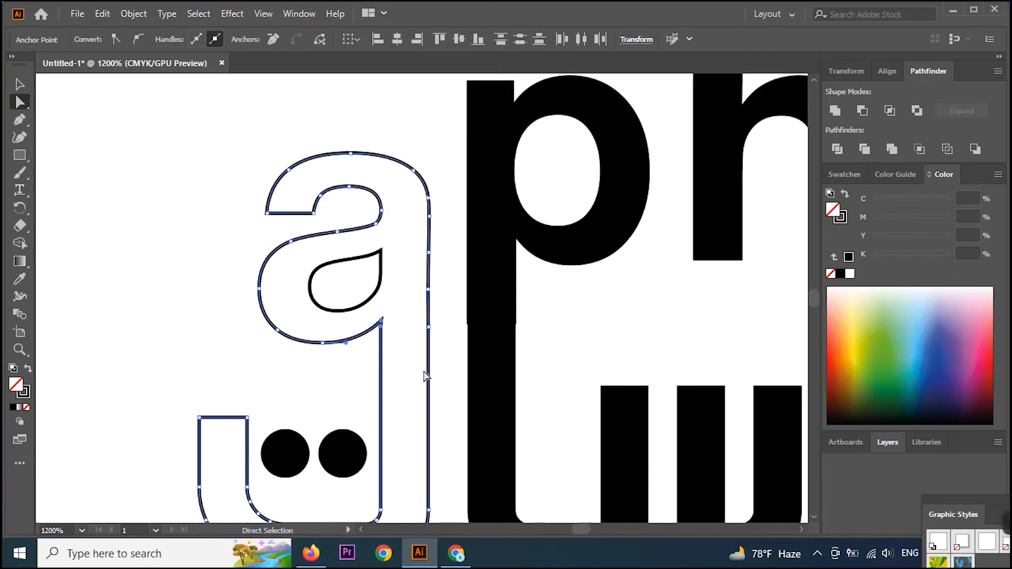
Step: Select the joined a and ت outline and swap its stroke and fill to make it solid black
left_click(411, 384)
left_click(19, 84)
left_click_drag(201, 154, 339, 224)
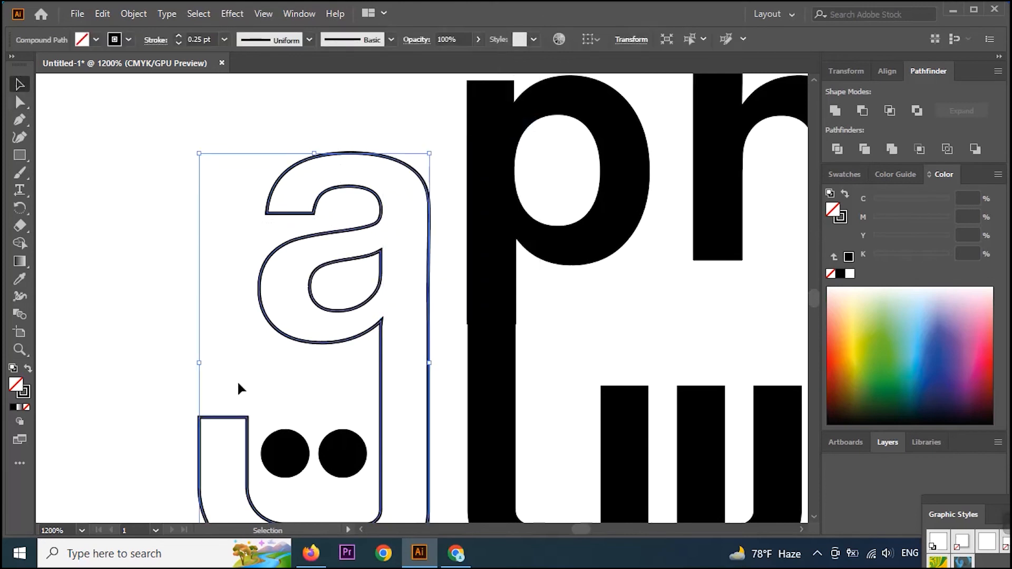
left_click(29, 370)
left_click(129, 389)
Step: Enlarge the GR text to 57.95 pt and place it directly left of the joined a and ت
key("z")
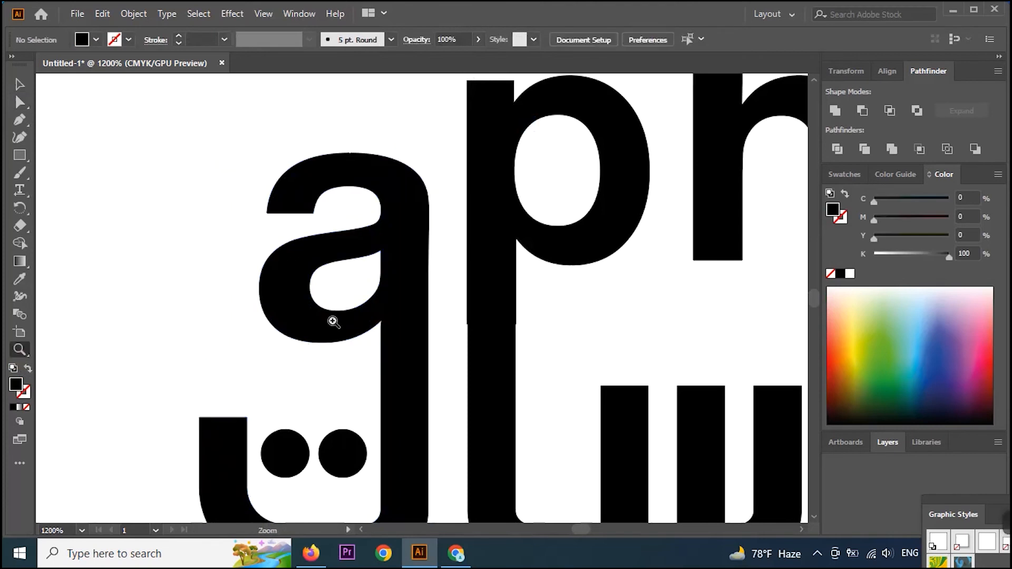
left_click(389, 385, "alt")
left_click(389, 383, "alt")
left_click(388, 382, "alt")
left_click(451, 279, "alt")
left_click_drag(433, 275, 376, 390)
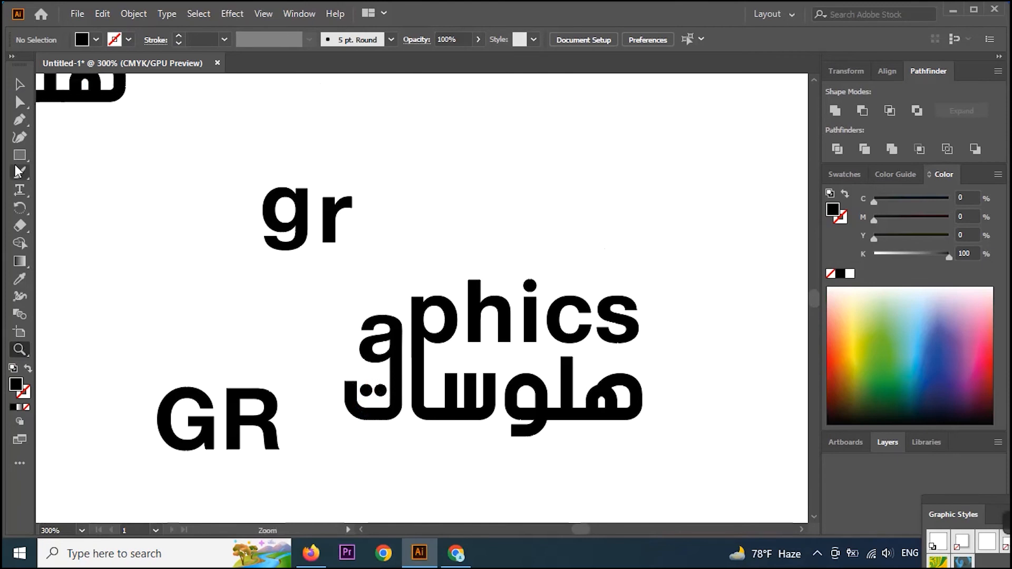
left_click(19, 85)
left_click_drag(160, 379, 285, 464)
left_click_drag(266, 425, 297, 311)
left_click_drag(317, 385, 363, 451)
left_click_drag(404, 493, 447, 524)
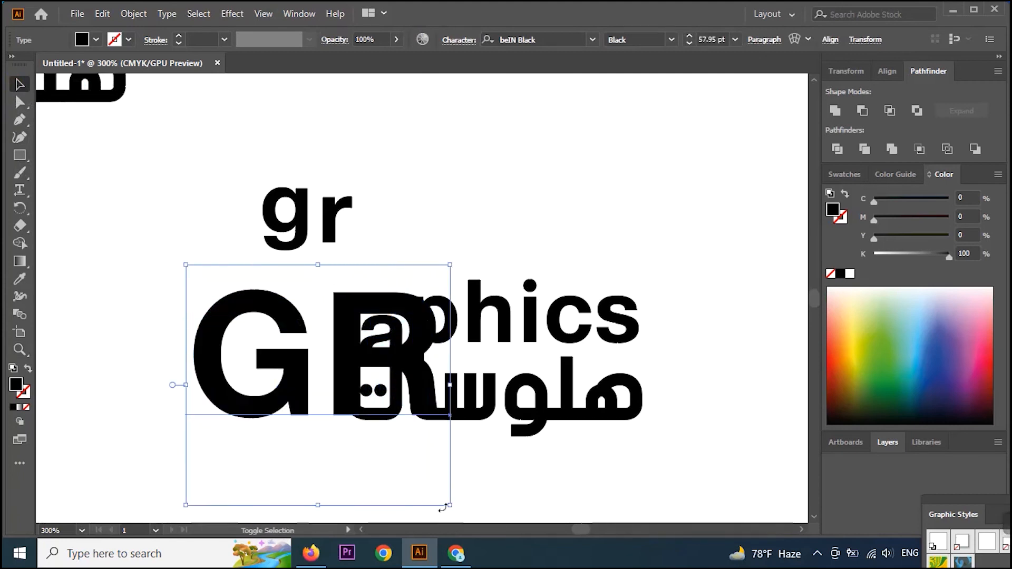
left_click_drag(410, 369, 319, 372)
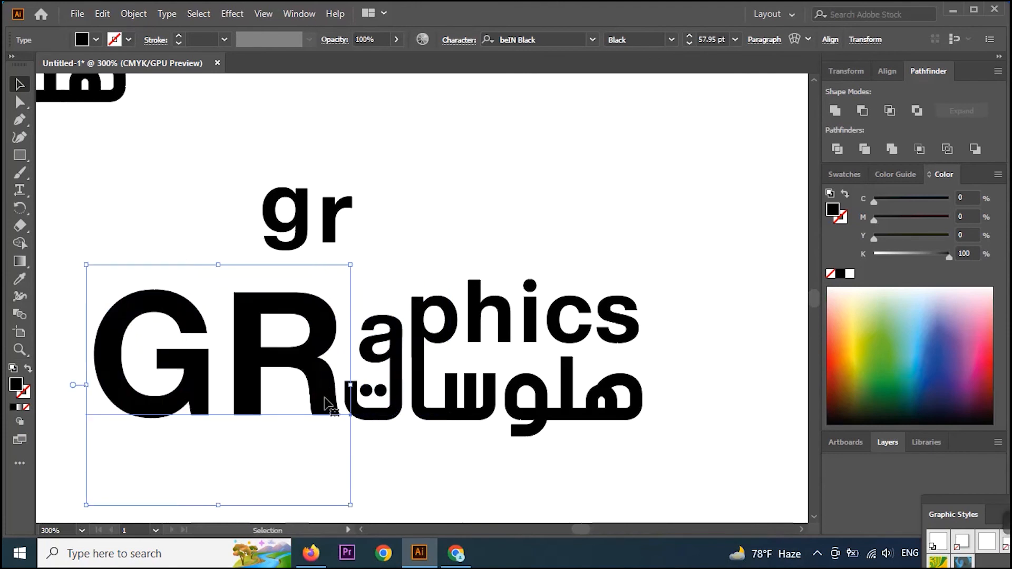
left_click(467, 456)
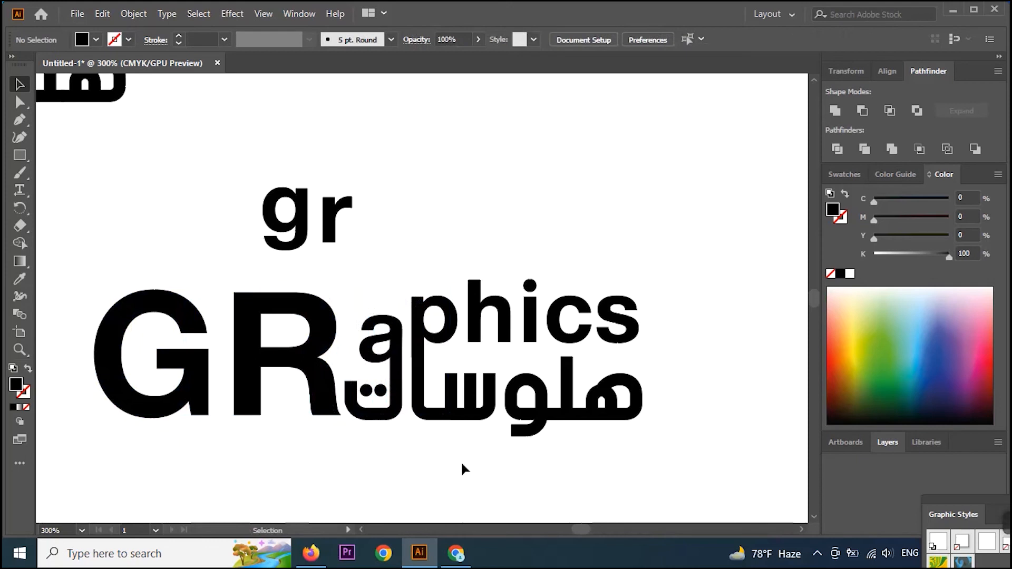
Step: Move the letter h down to just above the middle tooth of the Arabic letter س
left_click(501, 339)
left_click_drag(502, 341, 500, 359)
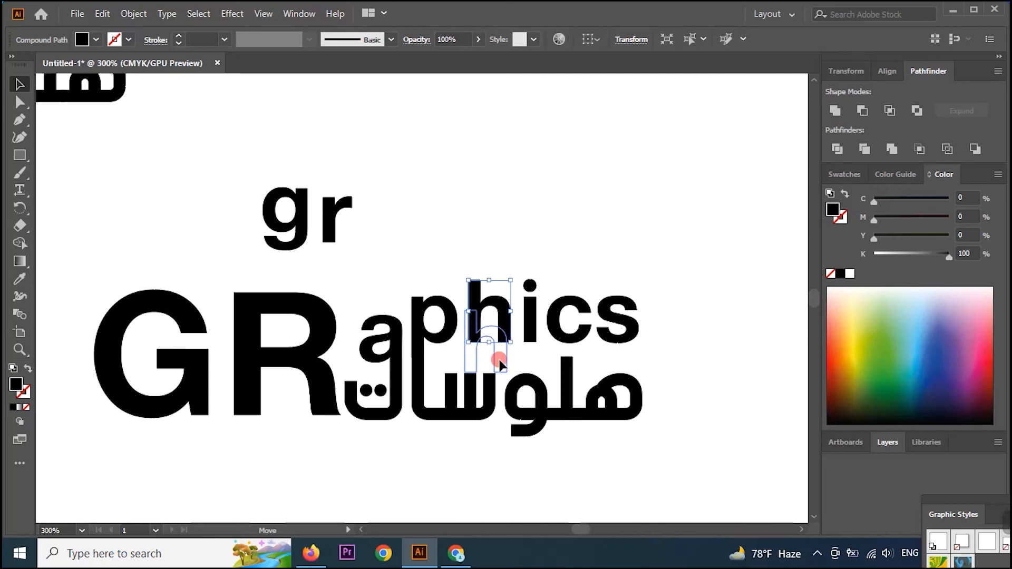
left_click_drag(500, 362, 500, 362)
left_click(498, 437)
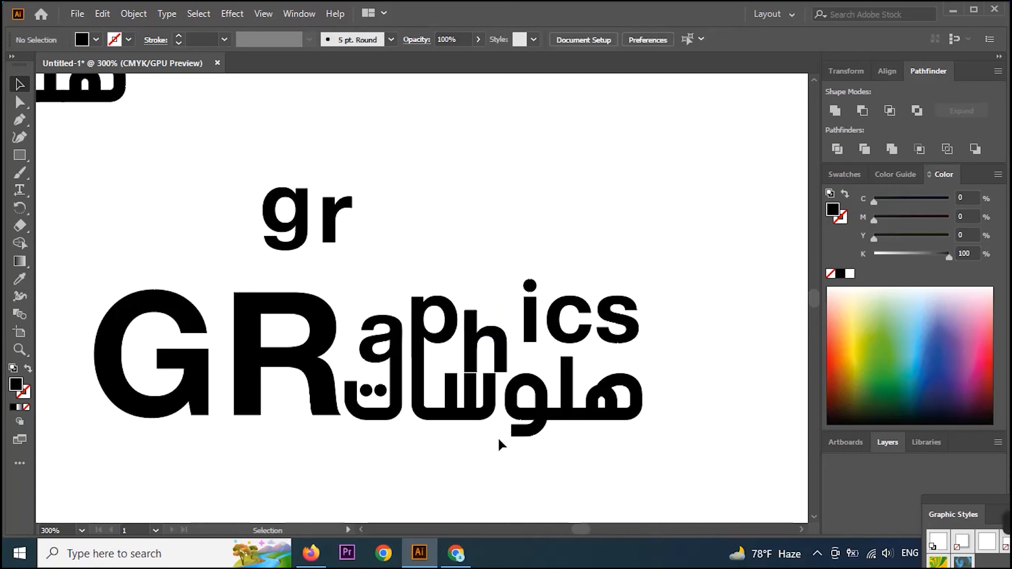
Step: Shift the h slightly down so its left stem sits flush on the middle tooth of the س
key("z")
left_click(495, 439)
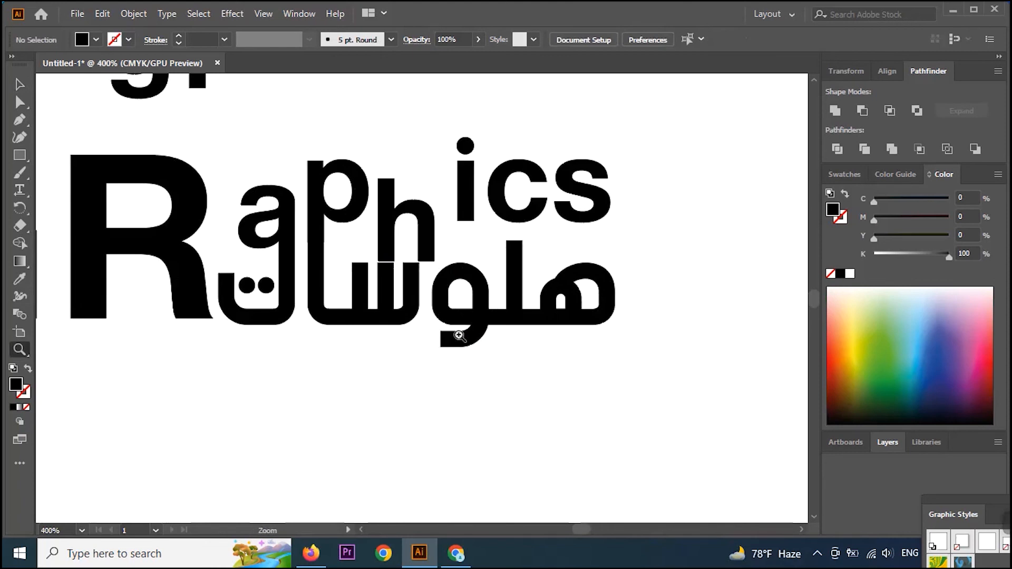
left_click(472, 355)
left_click(416, 277)
left_click(438, 284)
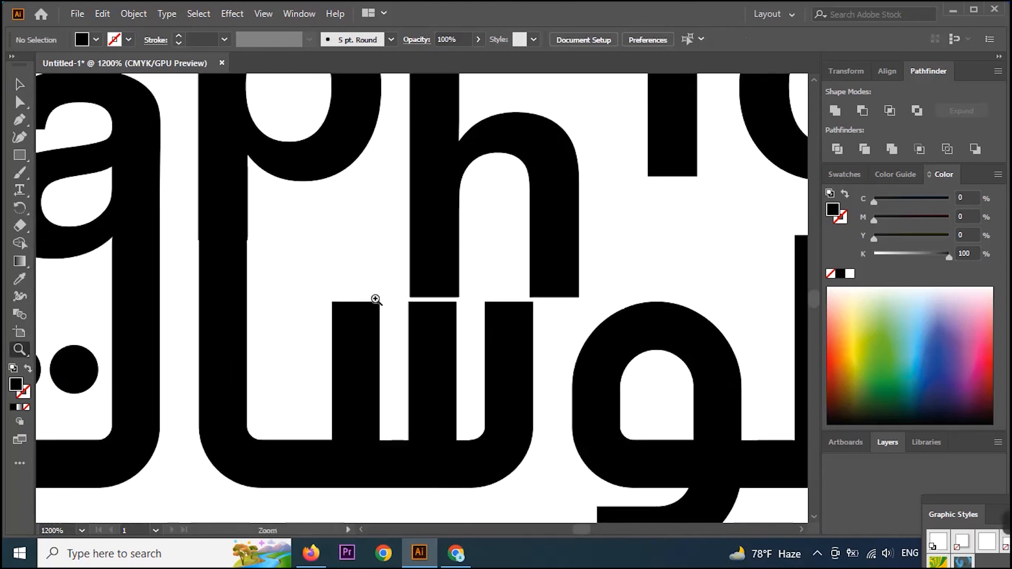
left_click(20, 101)
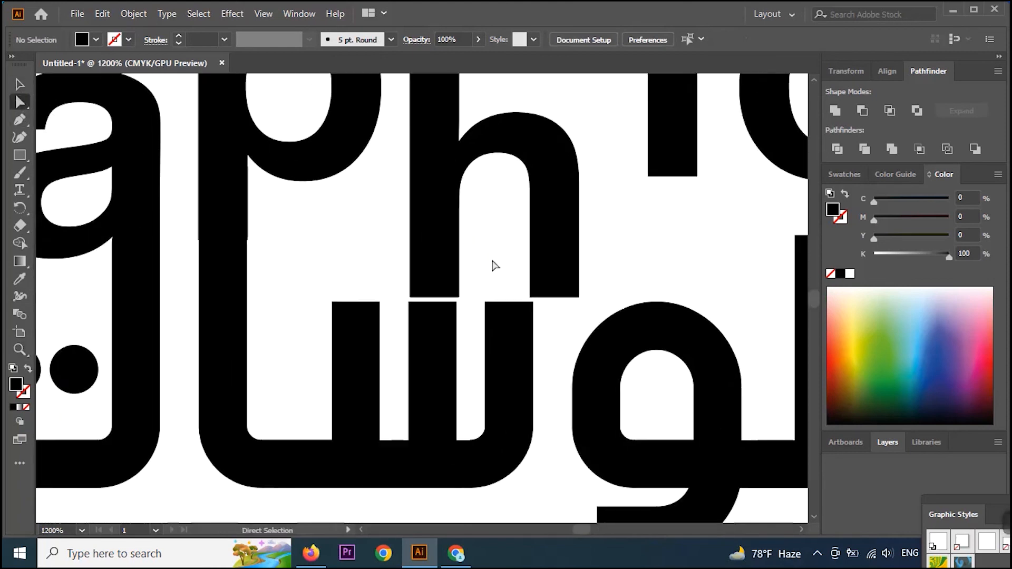
left_click(441, 285)
left_click_drag(440, 274, 440, 284)
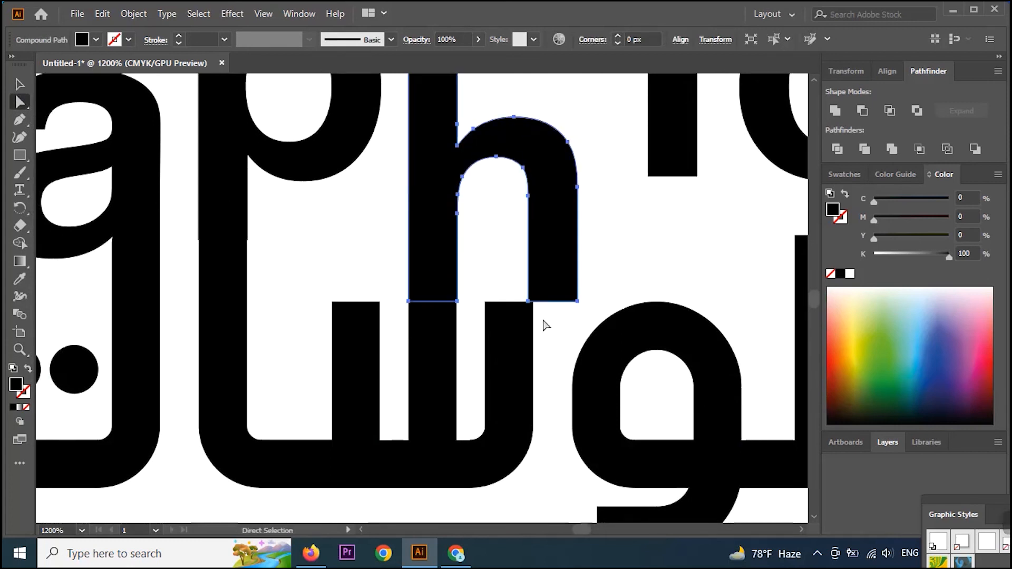
Step: Shorten the right leg of the h by raising its two bottom anchor points above the Arabic word
left_click(577, 302)
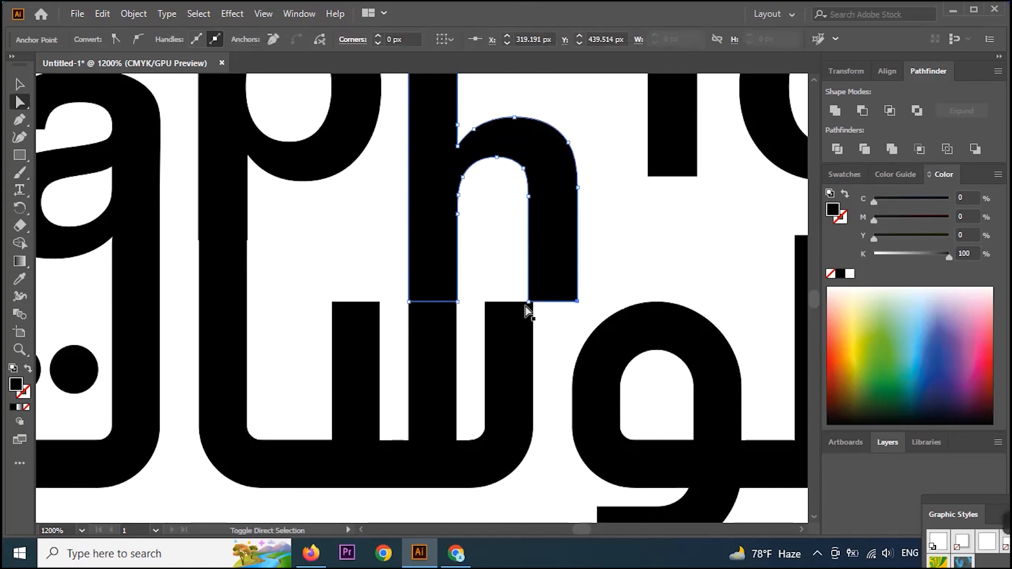
left_click(528, 302, "shift")
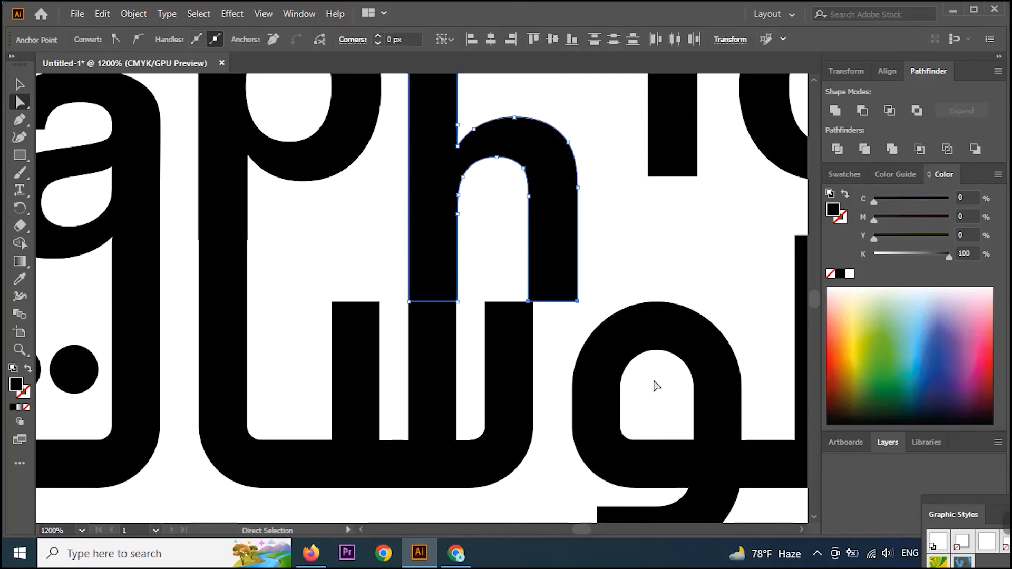
key("Up")
key("Up")
key("Up")
key("Up")
key("Up")
key("Up")
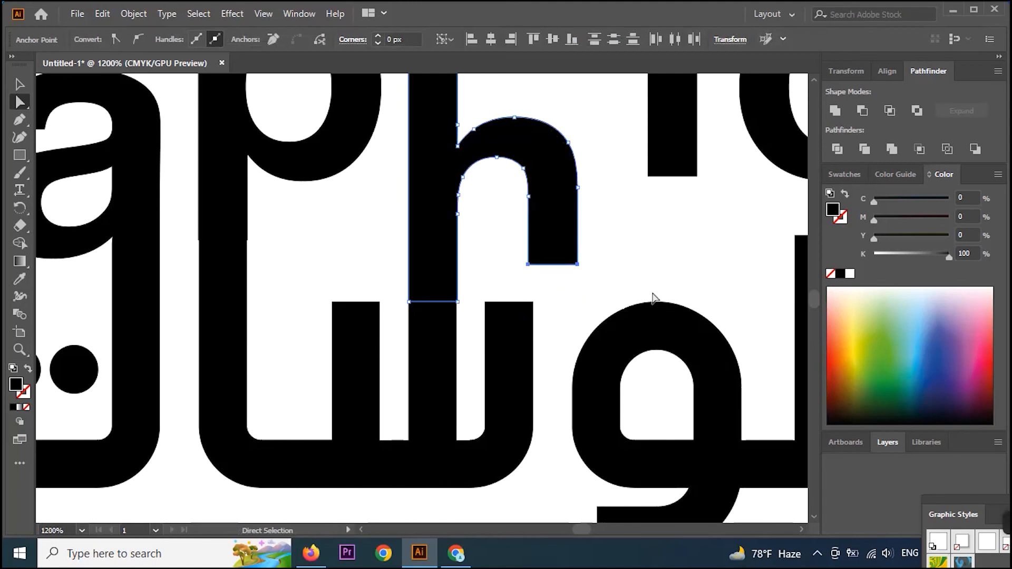
left_click(655, 257)
key("z")
left_click(632, 255, "alt")
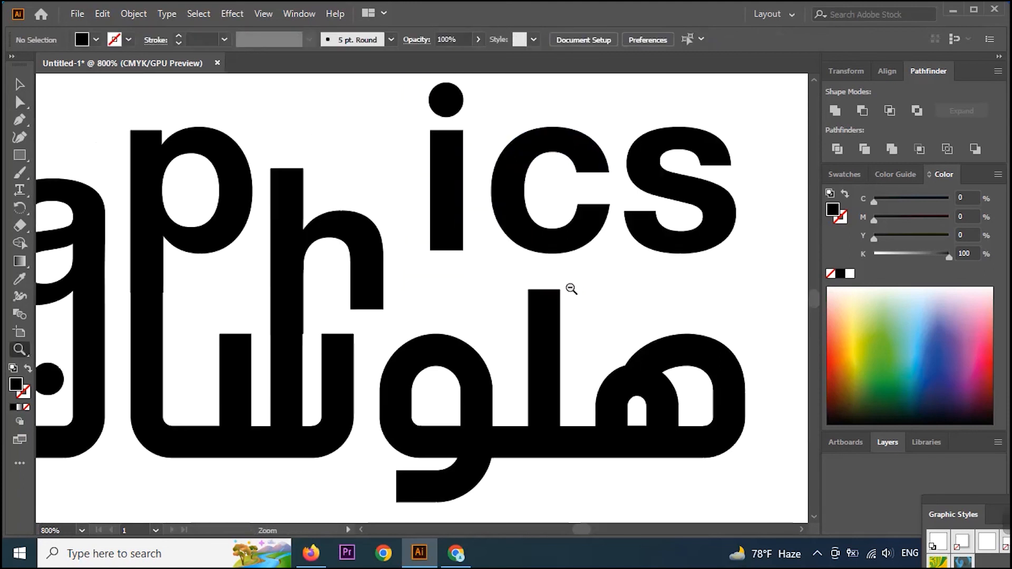
Step: Shrink the letters c and s and place them just above the Arabic letter ه, to the right of the ل stem
left_click(571, 291, "alt")
left_click(571, 290, "alt")
left_click_drag(356, 339, 533, 331)
left_click(20, 86)
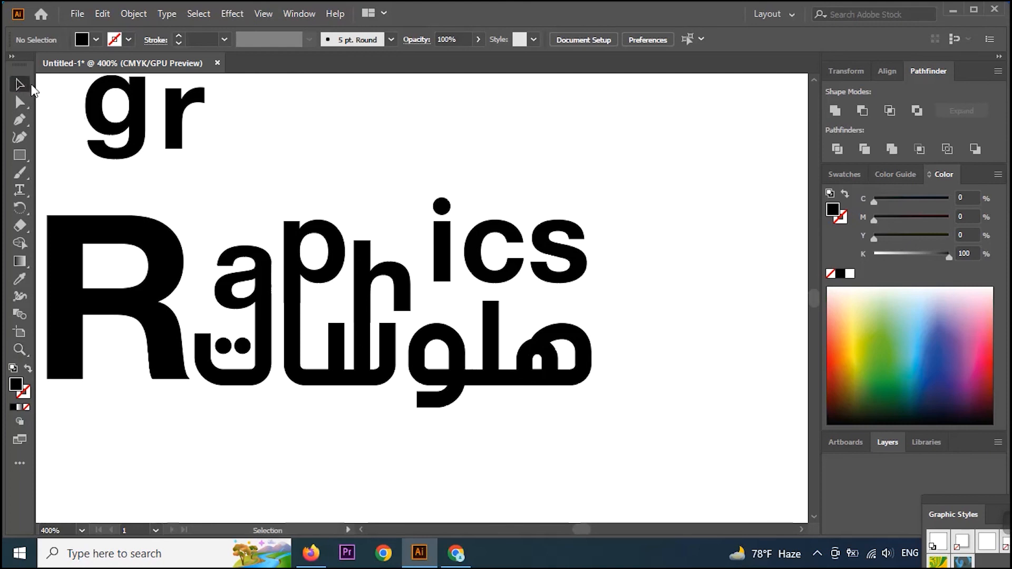
left_click_drag(562, 252, 575, 270)
left_click(646, 282)
Step: Delete the stem of the letter i, keeping only its dot
left_click(447, 242)
right_click(445, 239)
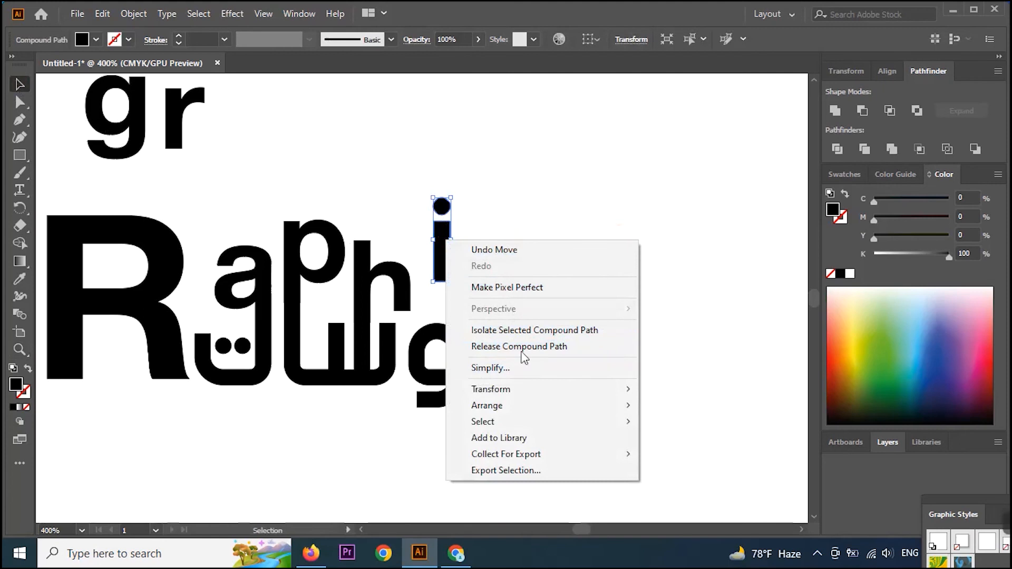
left_click(533, 248)
left_click(442, 258)
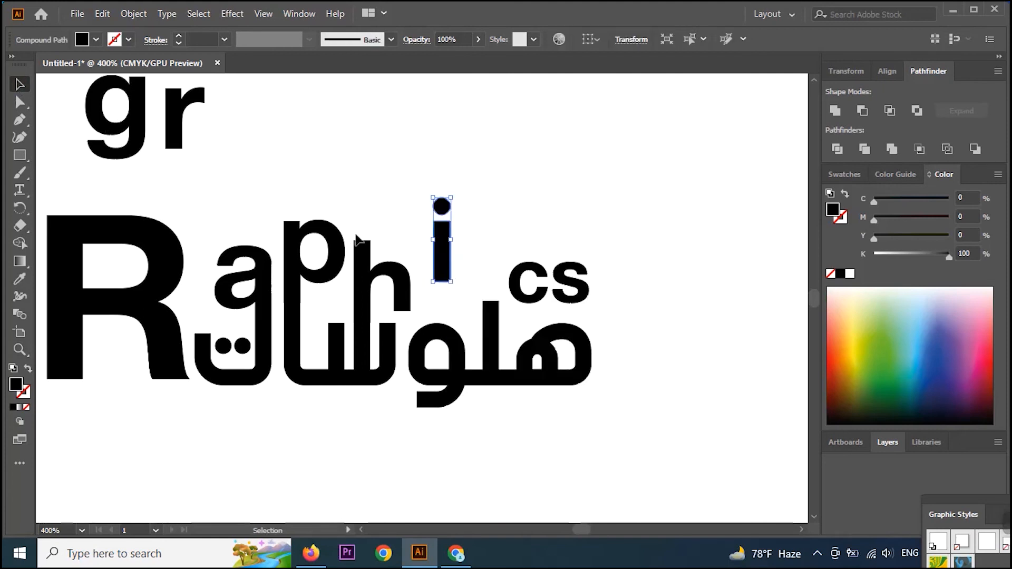
left_click(20, 102)
left_click_drag(461, 276, 428, 294)
key("Delete")
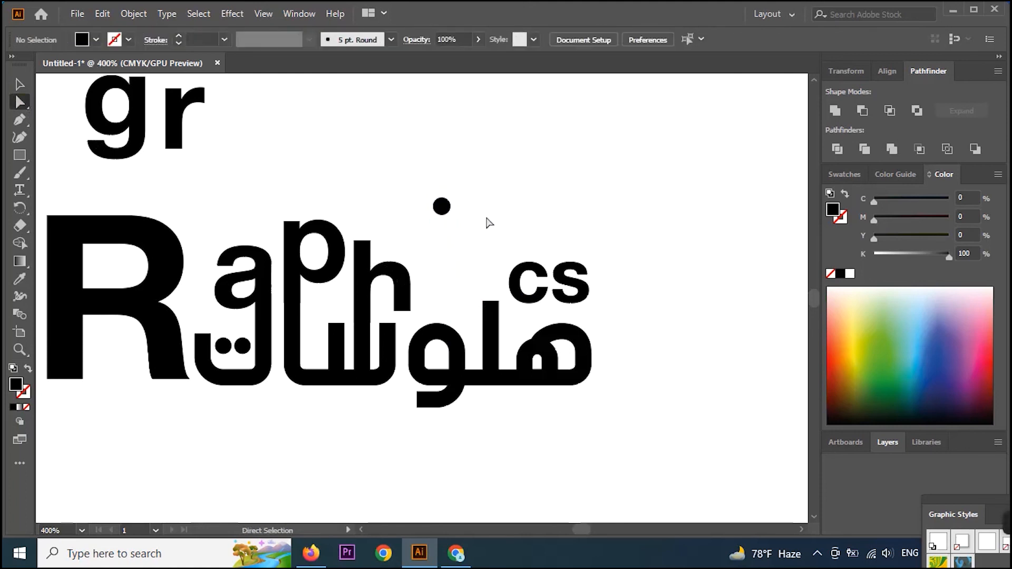
Step: Raise the top of the Arabic letter ل slightly above the letter c and place the loose dot centred above it to form an i
left_click_drag(486, 292, 505, 310)
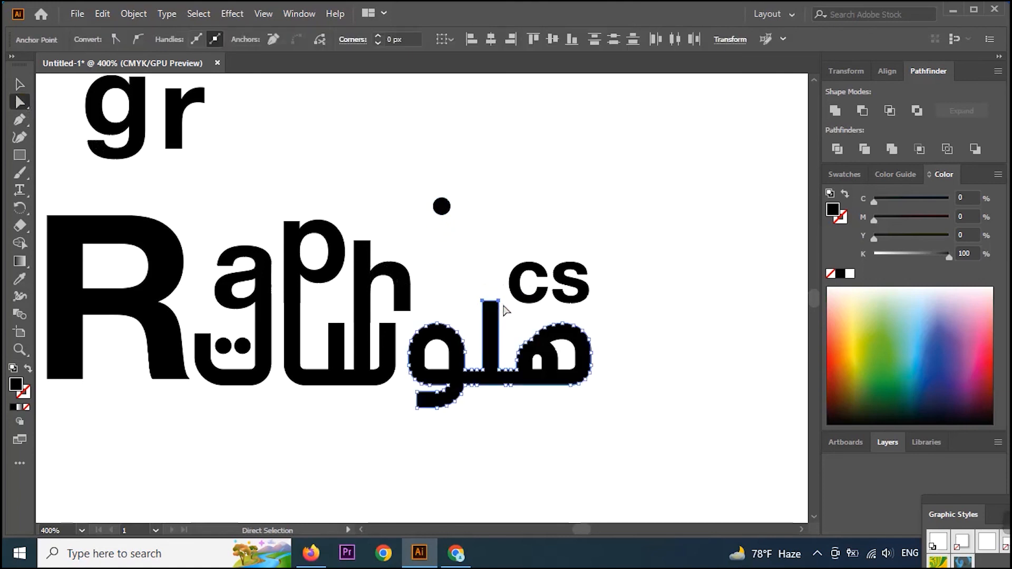
key("Up")
key("Up")
key("Up")
key("Up")
key("Up")
key("Up")
key("Up")
key("Up")
key("Up")
key("Up")
key("Up")
key("Up")
key("Up")
key("Up")
key("Up")
key("Up")
key("Up")
key("Up")
key("Up")
key("Up")
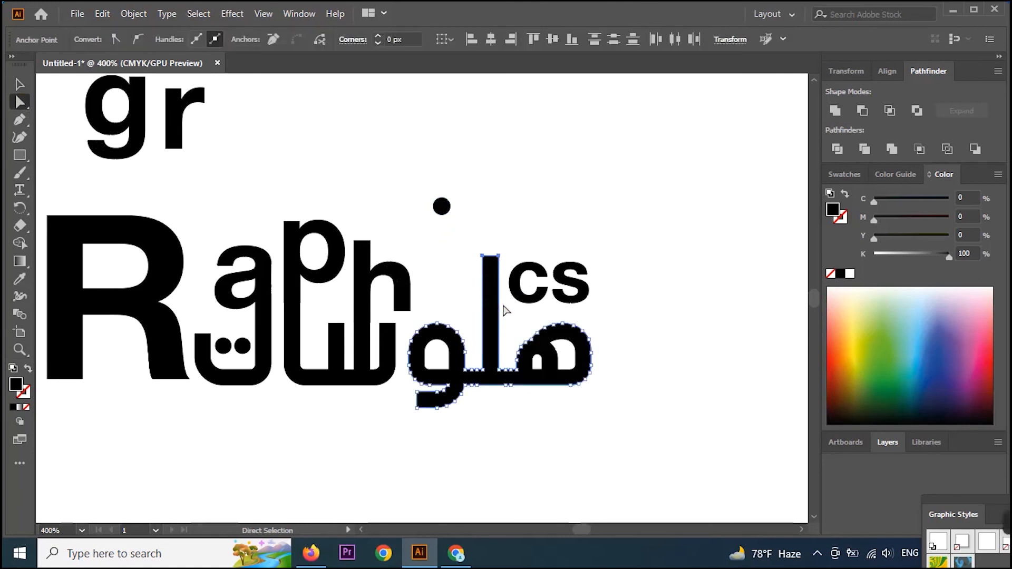
left_click_drag(414, 182, 492, 240)
left_click(516, 220)
Step: Delete the leftover small letters g and r above the wordmark
key("z")
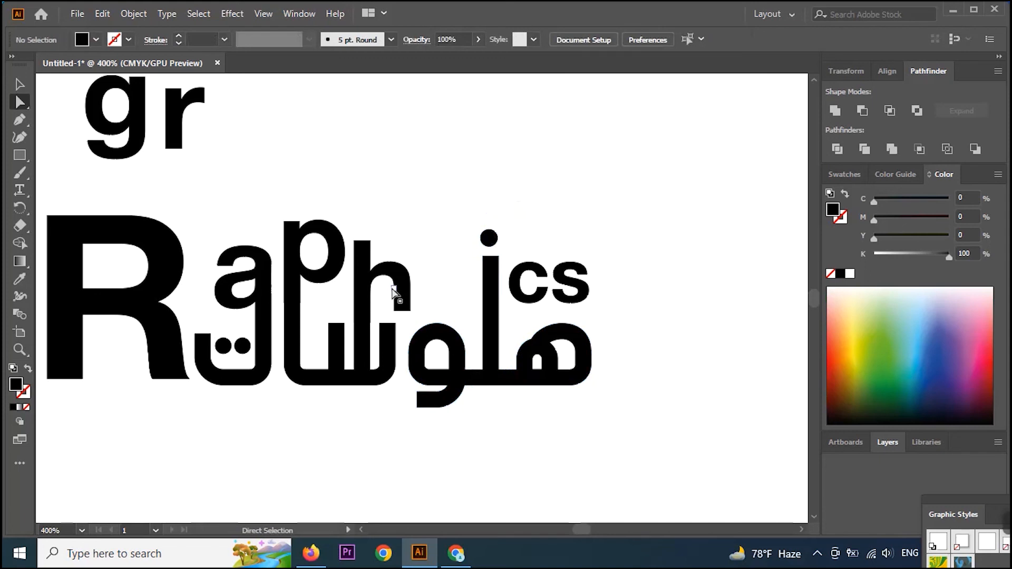
left_click(394, 290, "alt")
left_click_drag(399, 316, 519, 336)
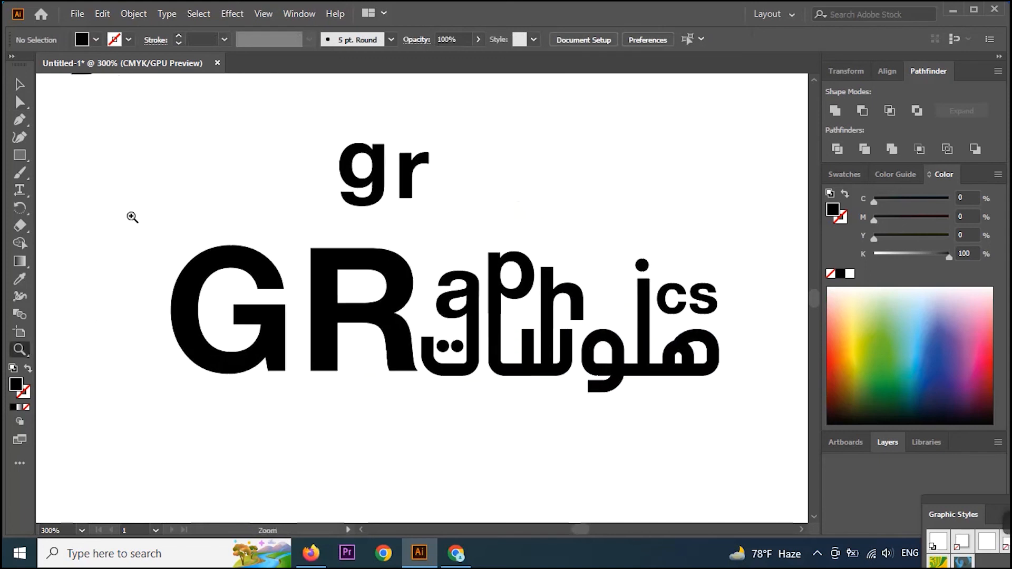
left_click(20, 85)
left_click_drag(322, 136, 451, 213)
key("Delete")
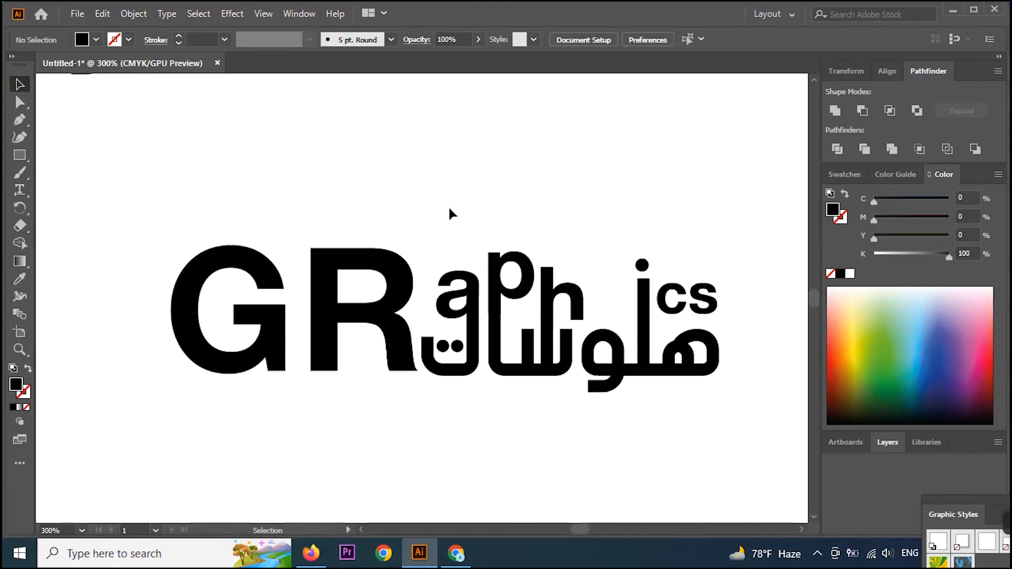
left_click_drag(567, 202, 541, 198)
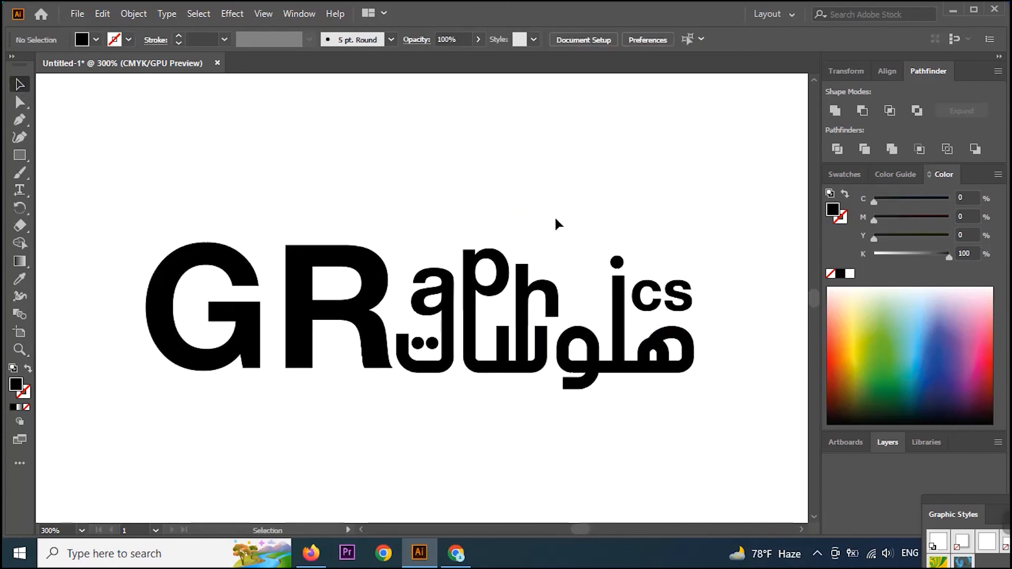